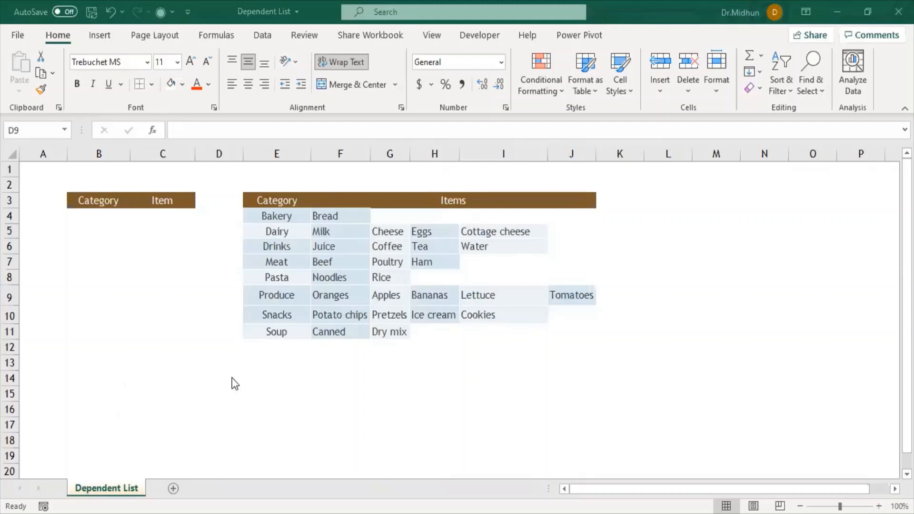
Examine the source table's category names in E4:E11 and the matching items in F4:J11.
click(275, 202)
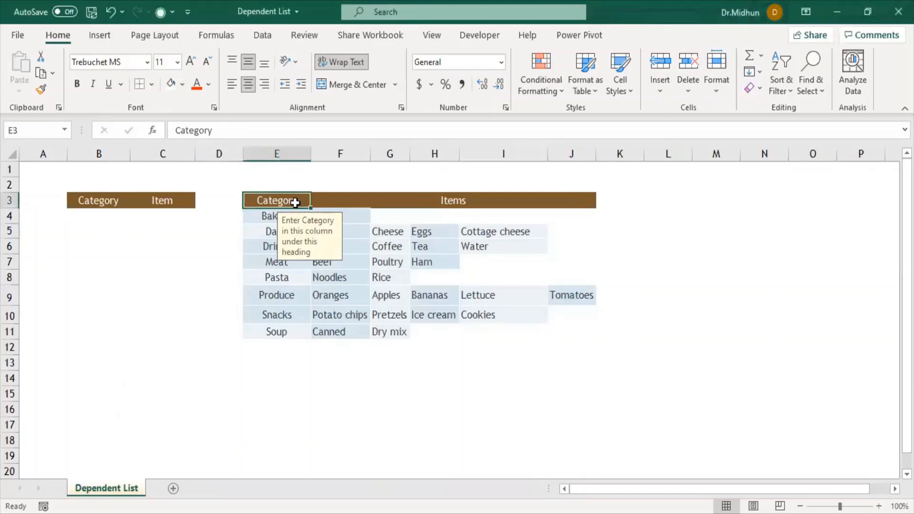
click(260, 217)
click(261, 234)
click(262, 262)
click(262, 278)
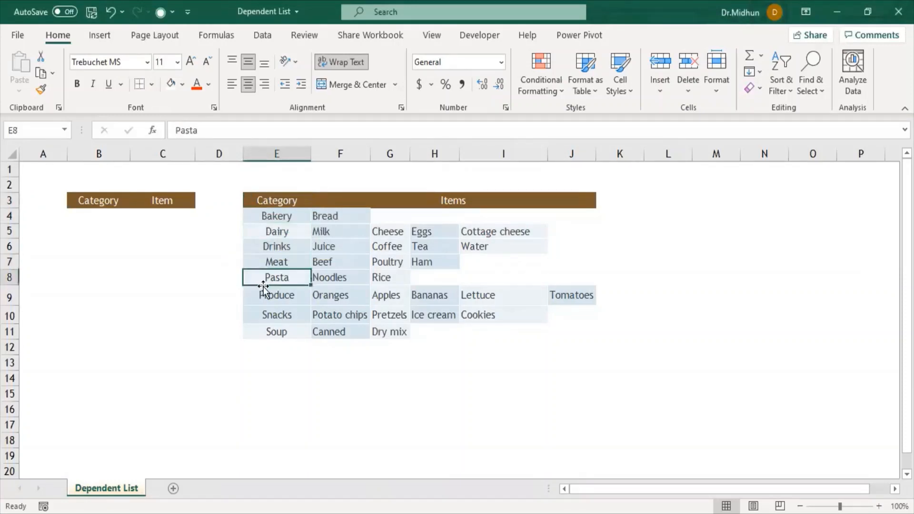
click(263, 314)
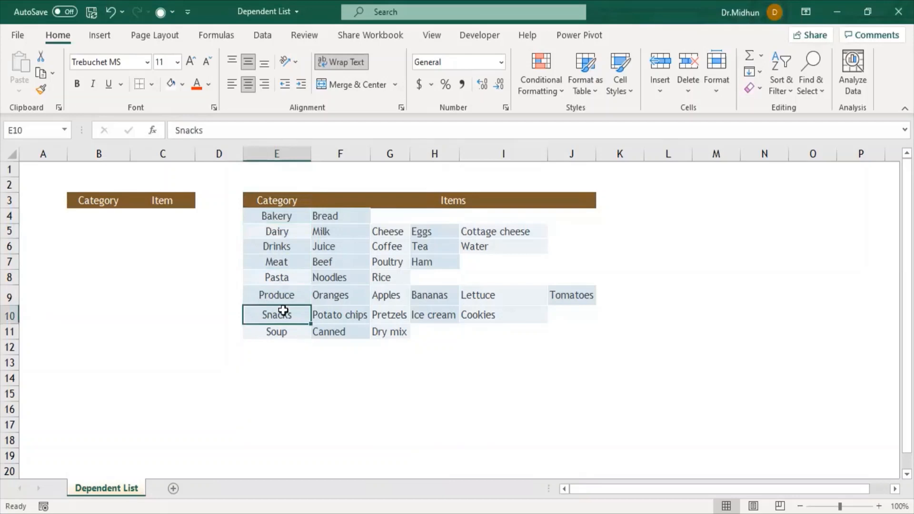
click(409, 199)
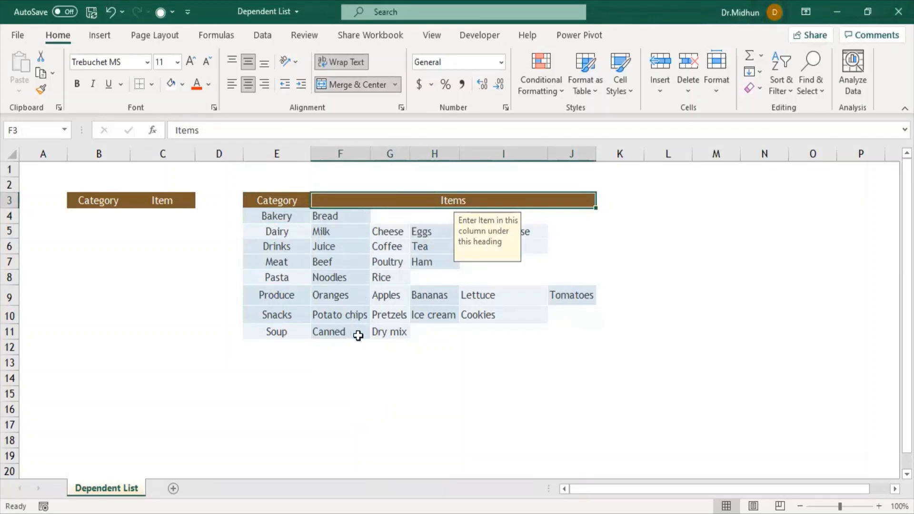
drag(280, 216, 281, 331)
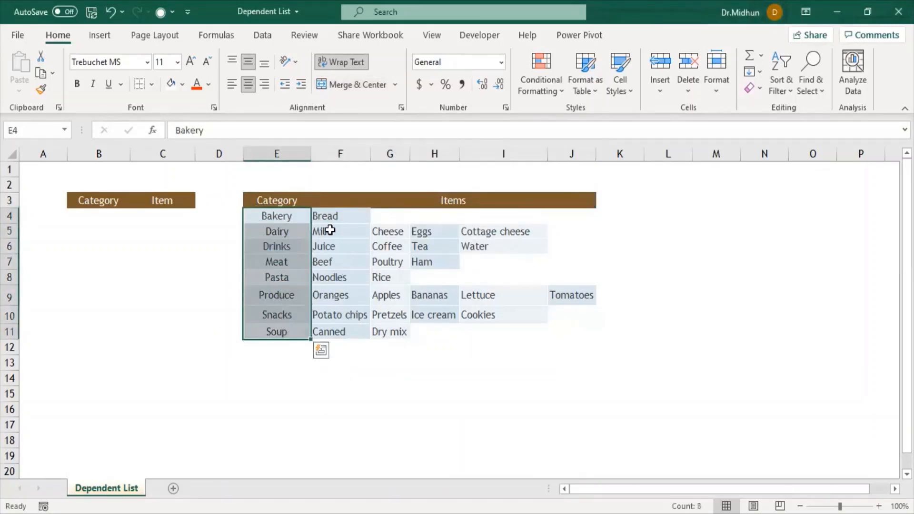
drag(321, 214, 565, 327)
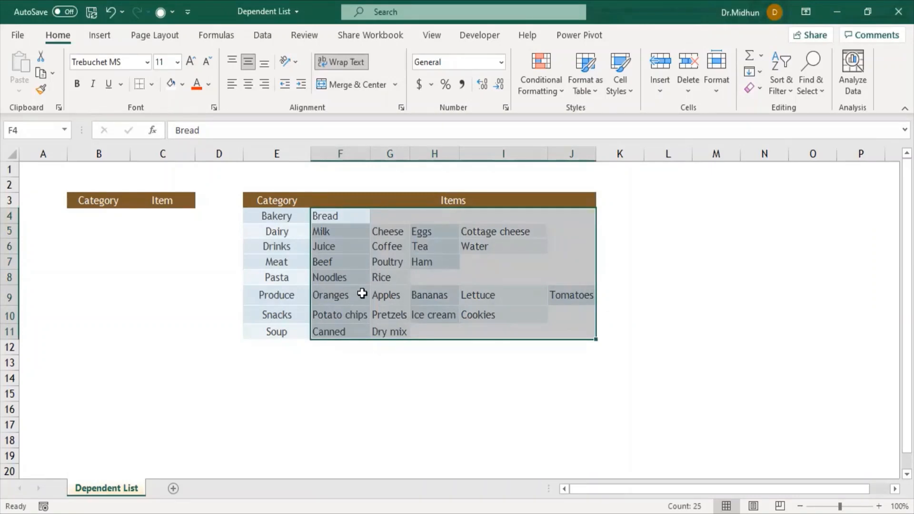
Review the empty Category and Item columns, B and C, where the drop-down lists are needed.
click(86, 218)
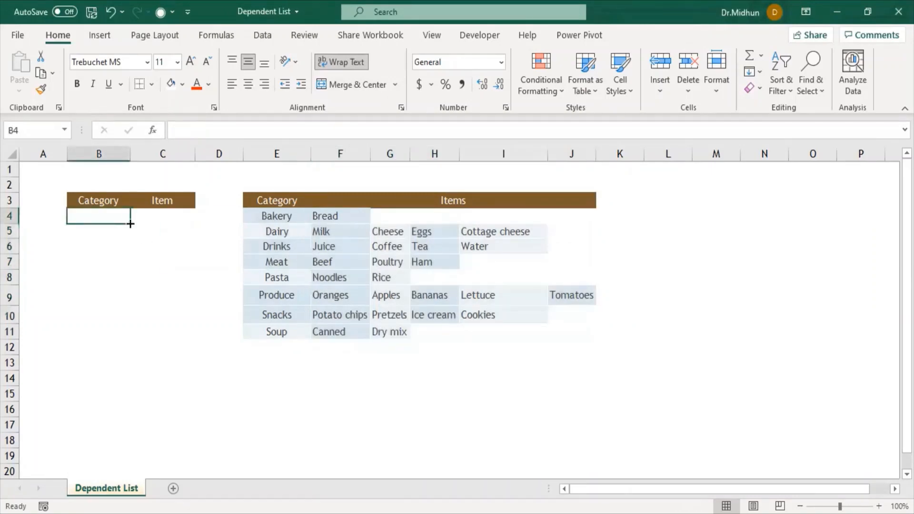
click(149, 220)
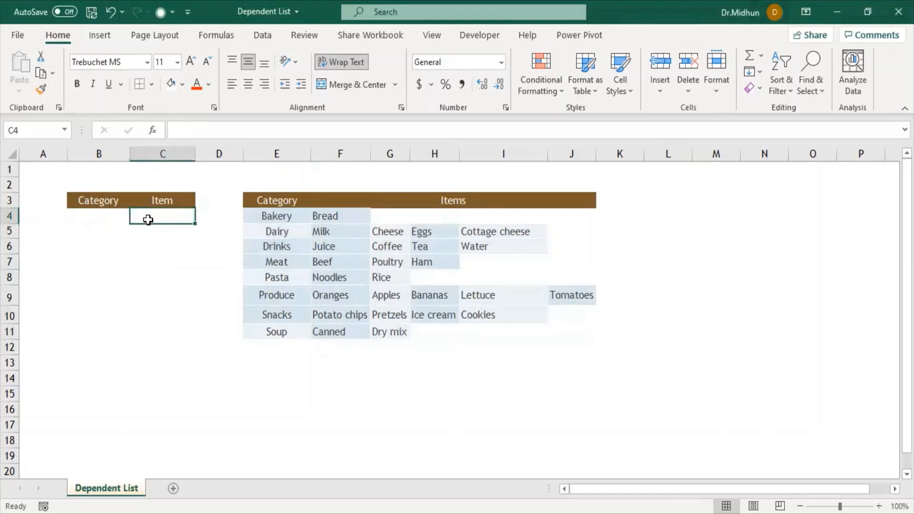
click(88, 213)
drag(88, 213, 89, 335)
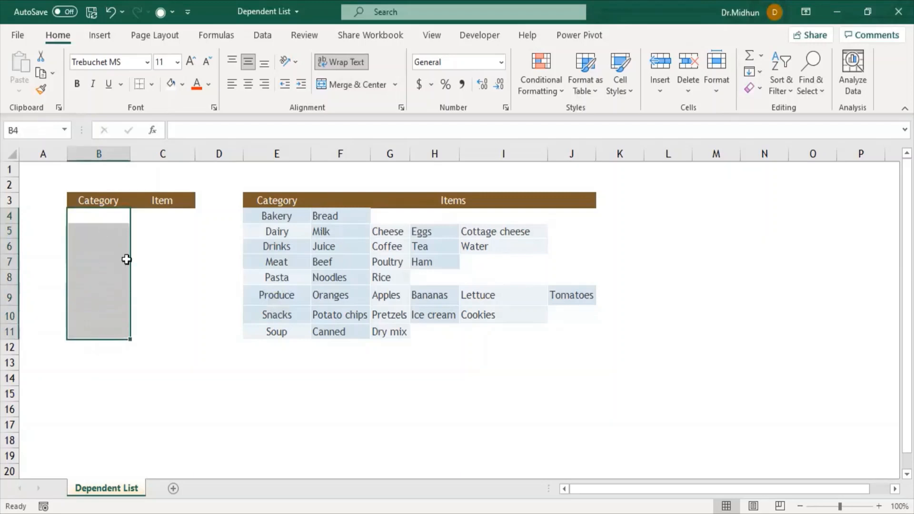
click(149, 219)
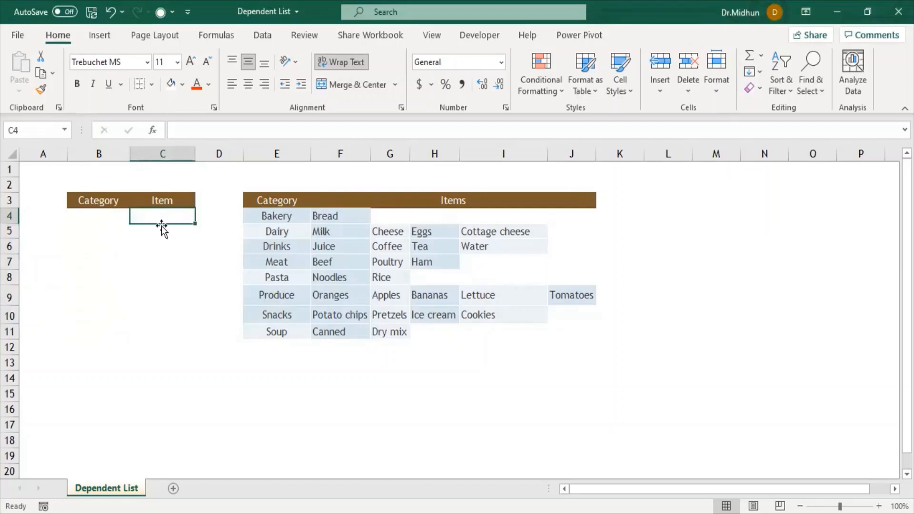
click(162, 230)
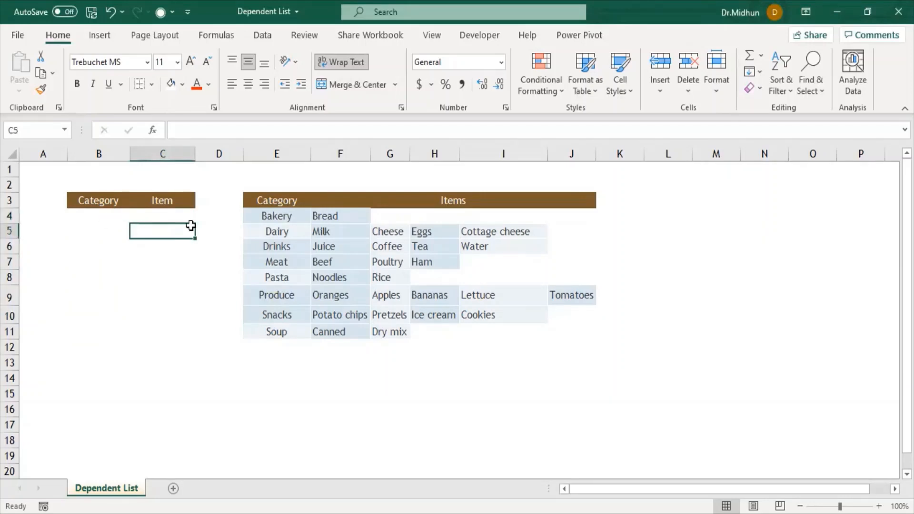
Compare the Bakery and Produce categories with their items in the source table and with the empty entry cells B4 and C4.
click(257, 221)
click(95, 211)
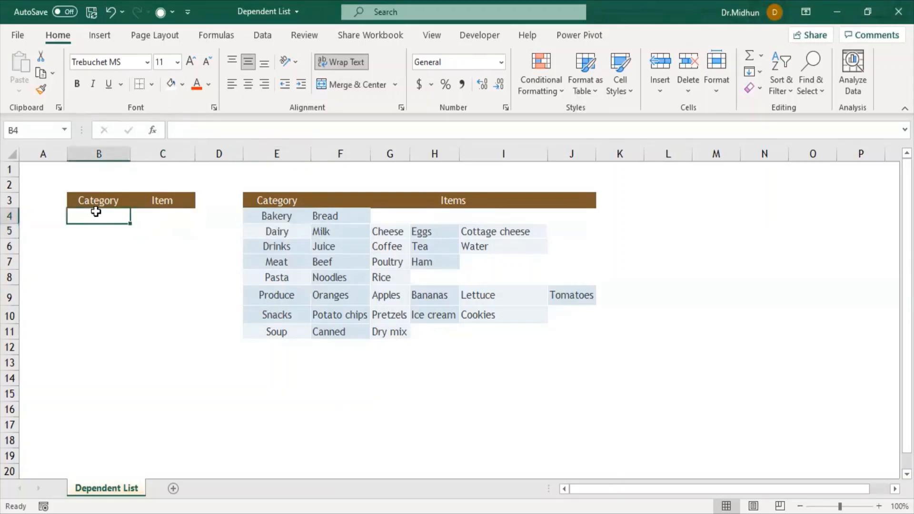
click(320, 217)
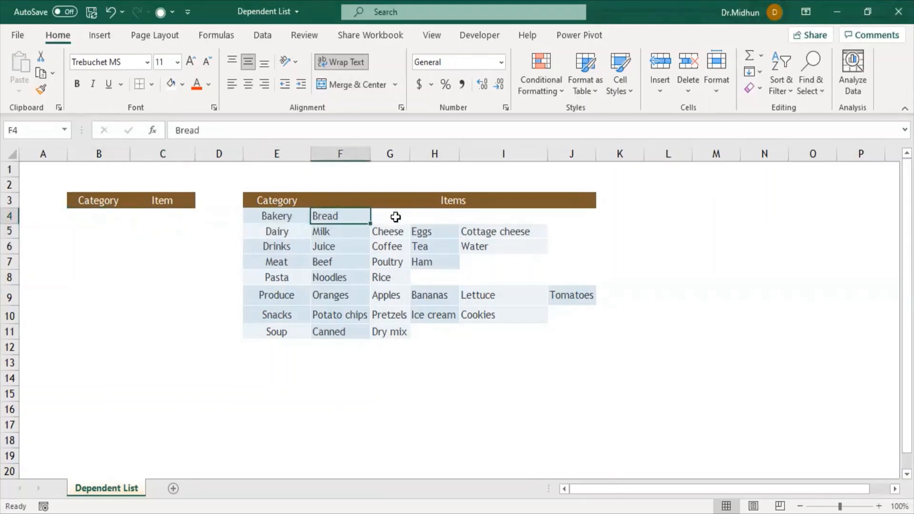
click(278, 300)
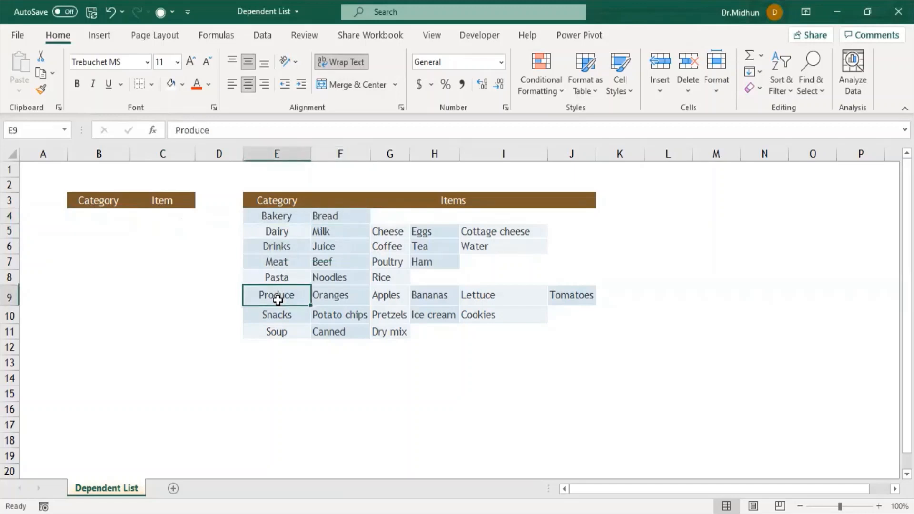
click(99, 217)
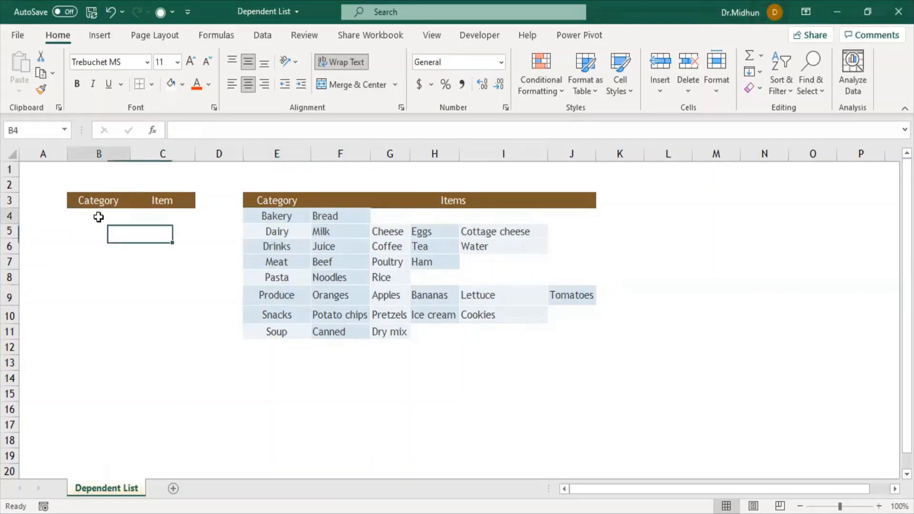
click(330, 300)
click(562, 294)
click(467, 296)
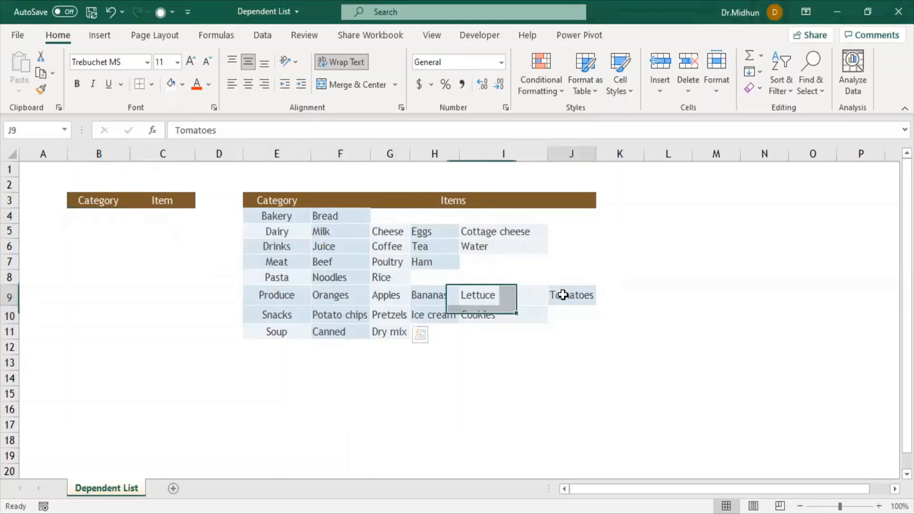
click(413, 295)
click(379, 297)
click(351, 297)
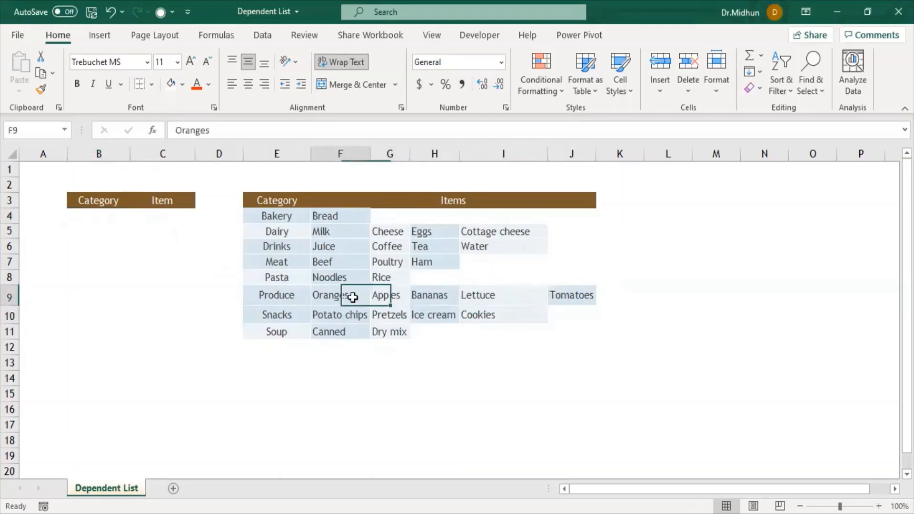
click(164, 219)
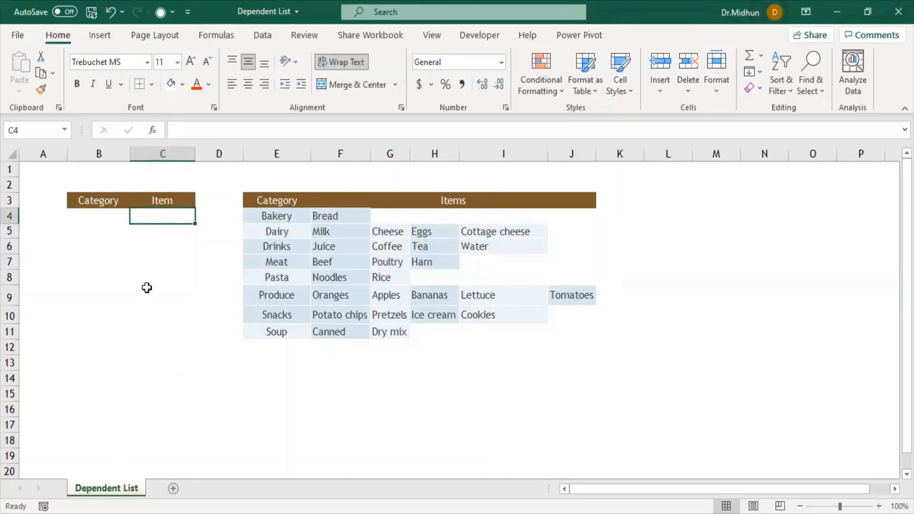
Start a data validation rule for cells B4:B11 and set it to allow a List.
click(104, 215)
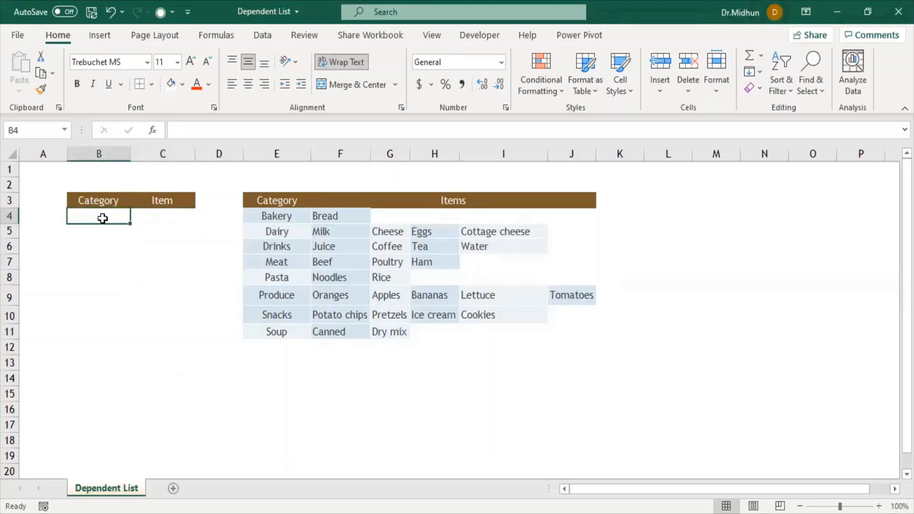
drag(103, 217, 102, 338)
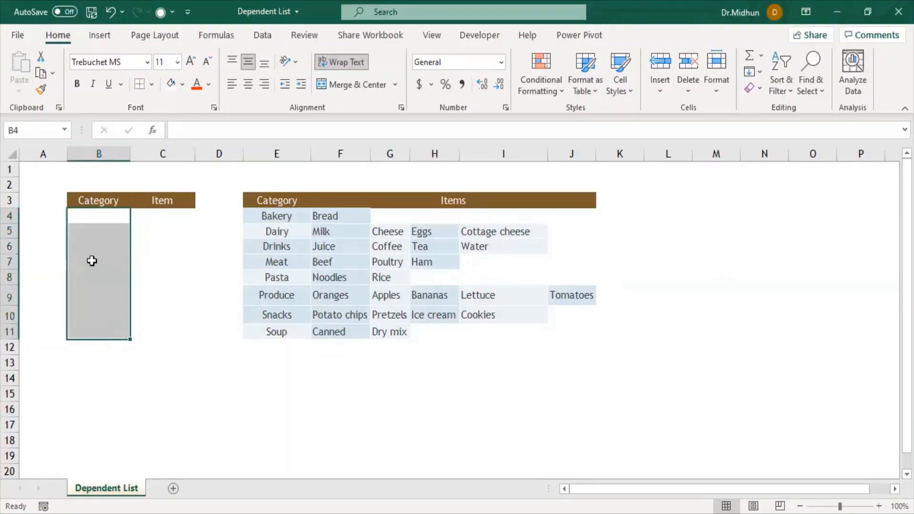
click(264, 41)
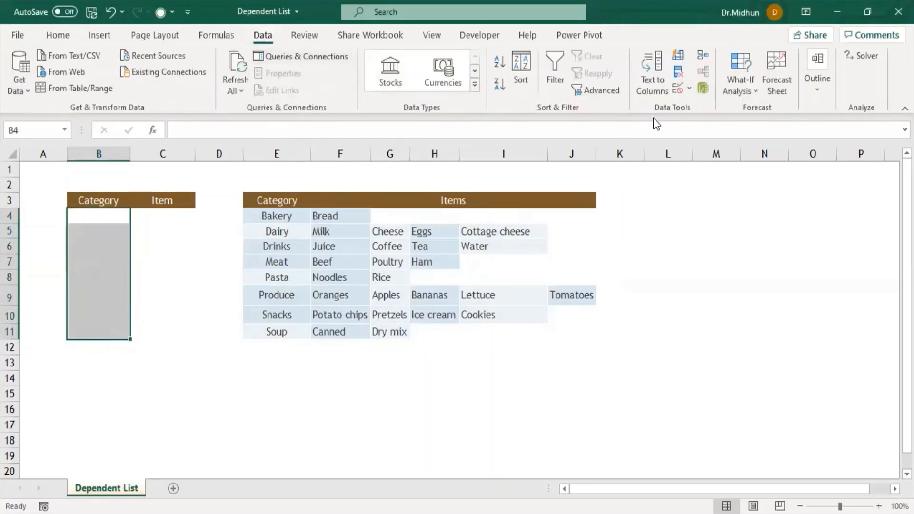
click(679, 89)
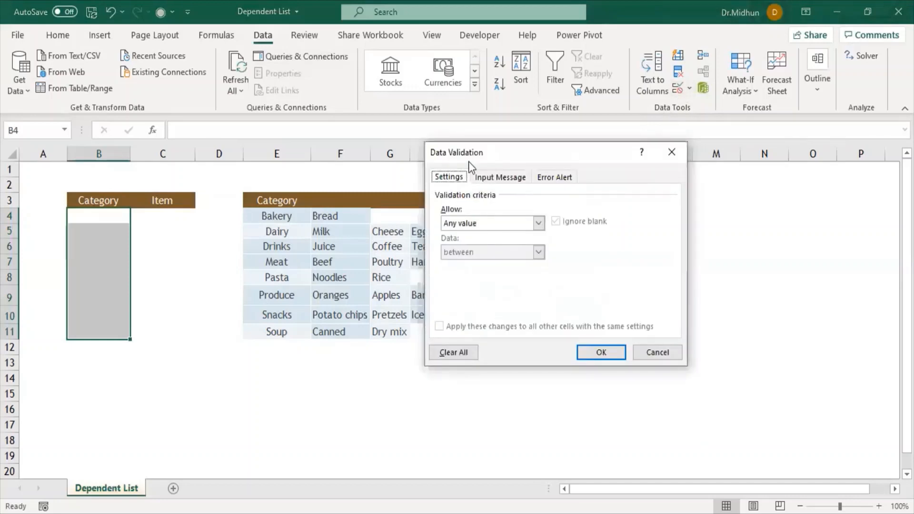
drag(468, 161, 362, 172)
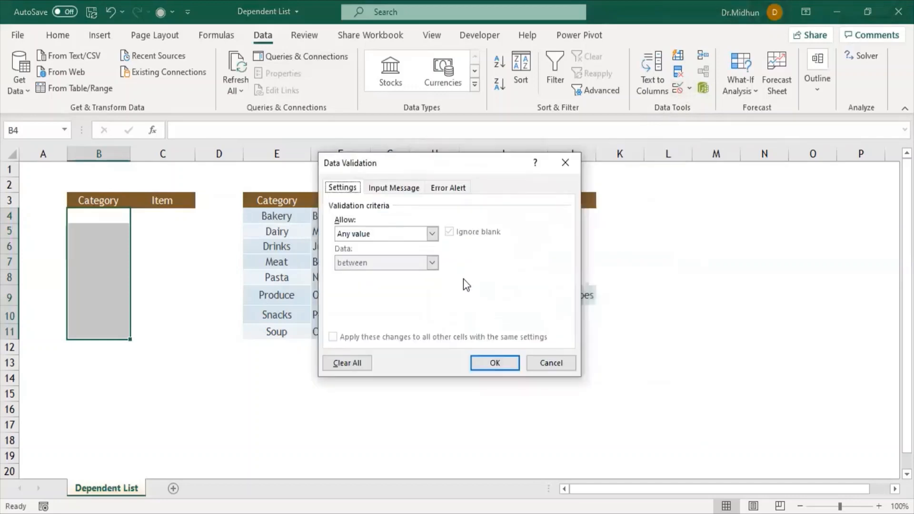
click(357, 234)
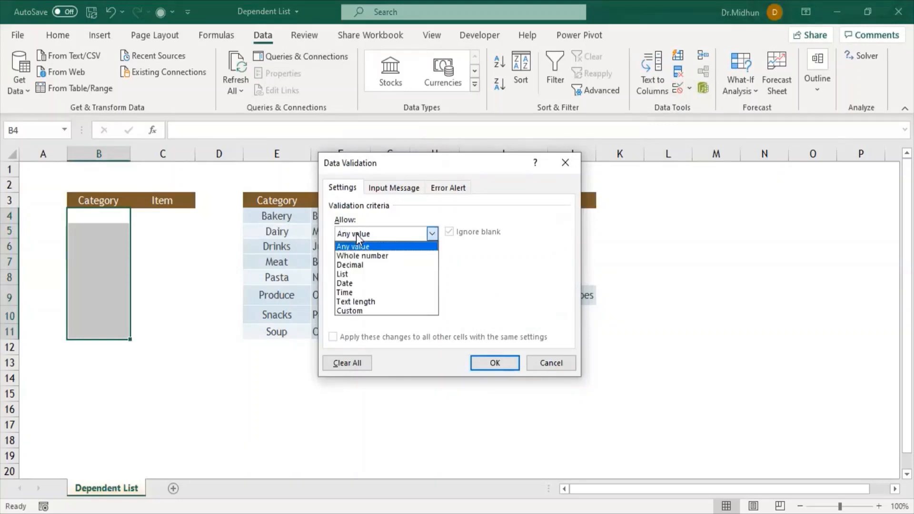
click(354, 274)
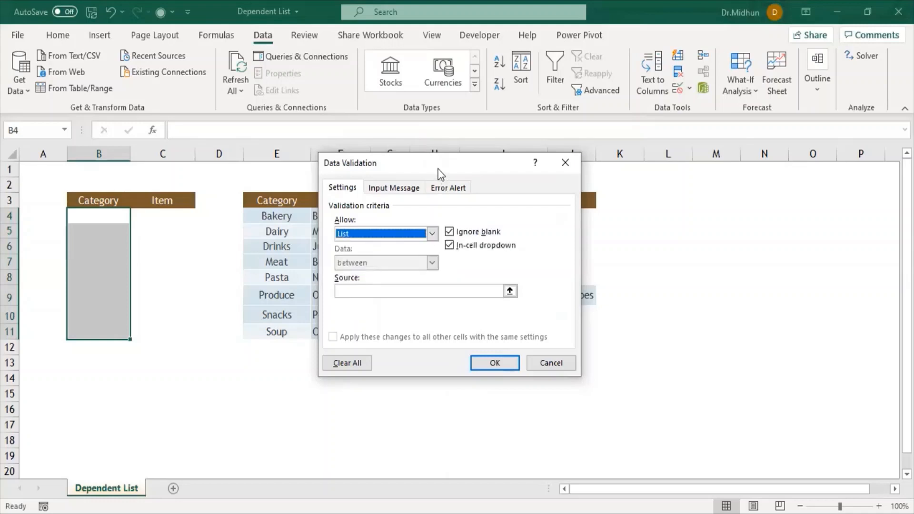
Set the validation list's source to =$E$4:$E$11 and apply the rule.
drag(438, 168, 506, 172)
click(461, 293)
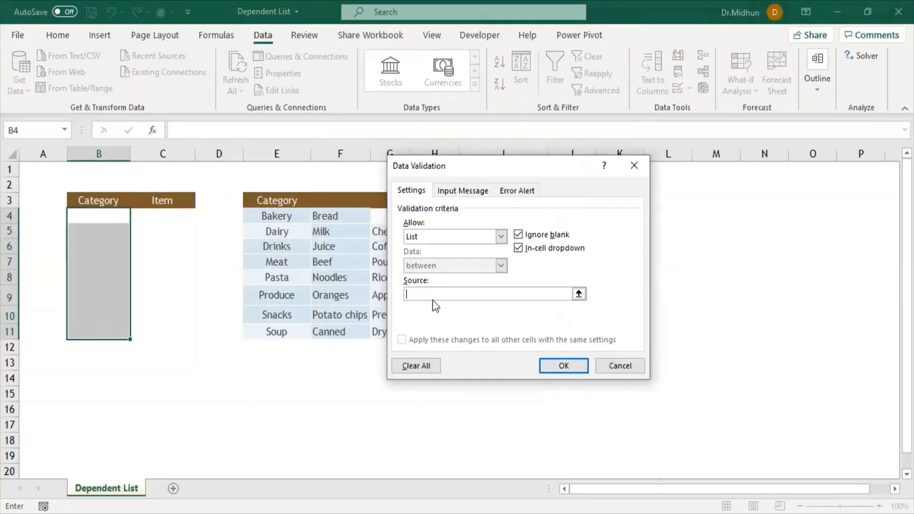
click(282, 216)
drag(282, 217, 279, 332)
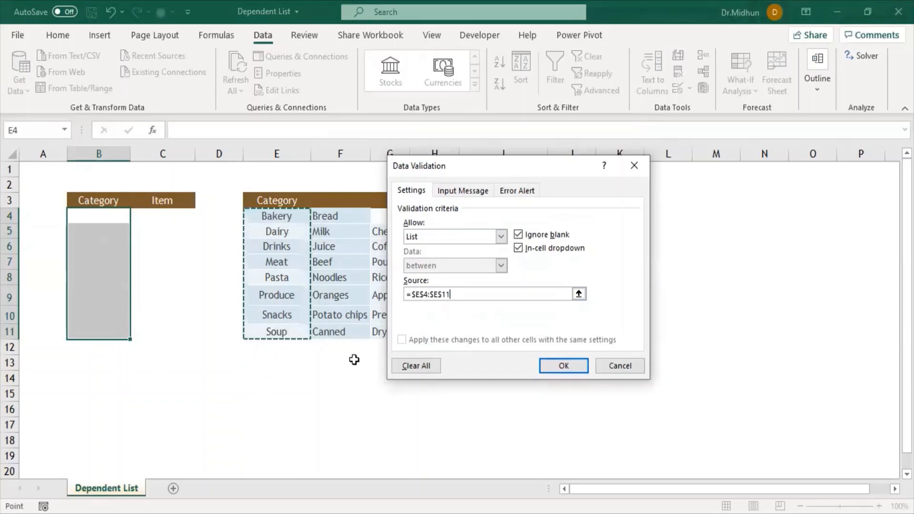
click(563, 365)
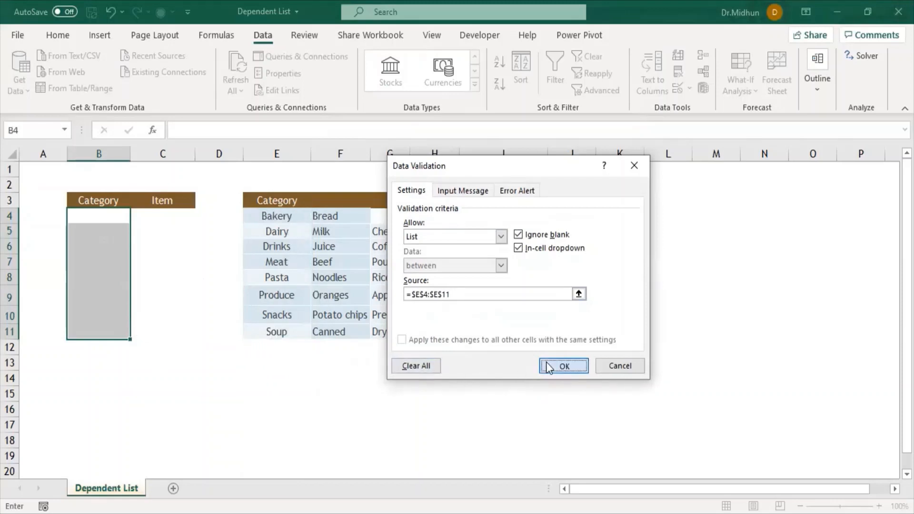
Choose Bakery in cell B4 and Dairy in cell B5 from the category drop-down lists.
click(112, 220)
click(136, 217)
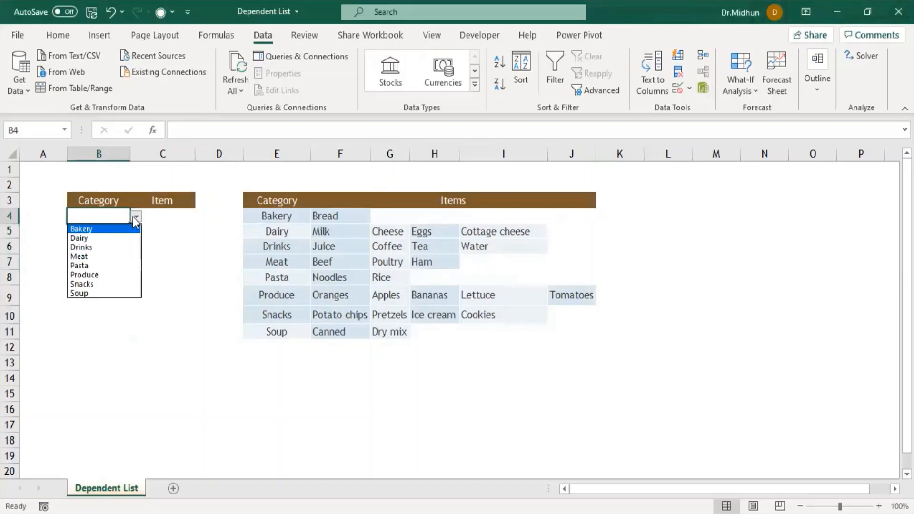
key(Up)
click(78, 228)
click(78, 229)
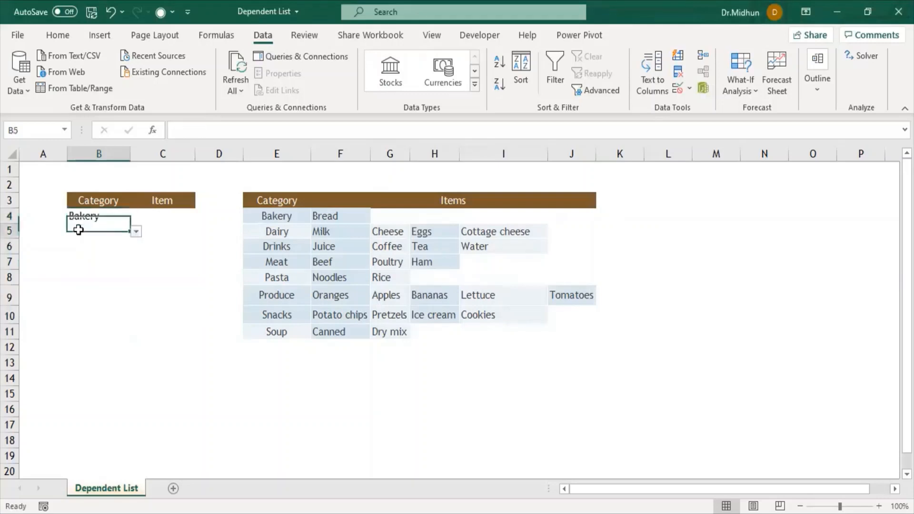
click(137, 234)
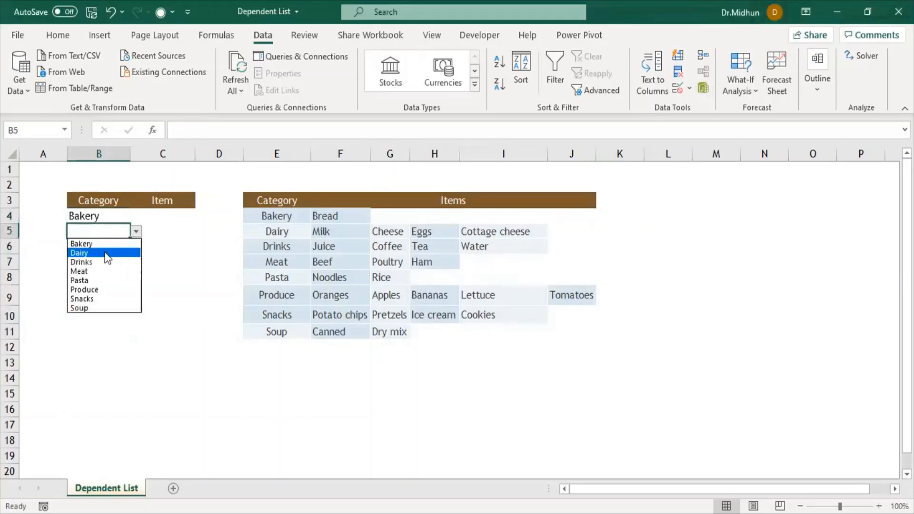
click(106, 254)
Choose Drinks in cell B6 and Meat in cell B7 from the category drop-down lists.
click(98, 247)
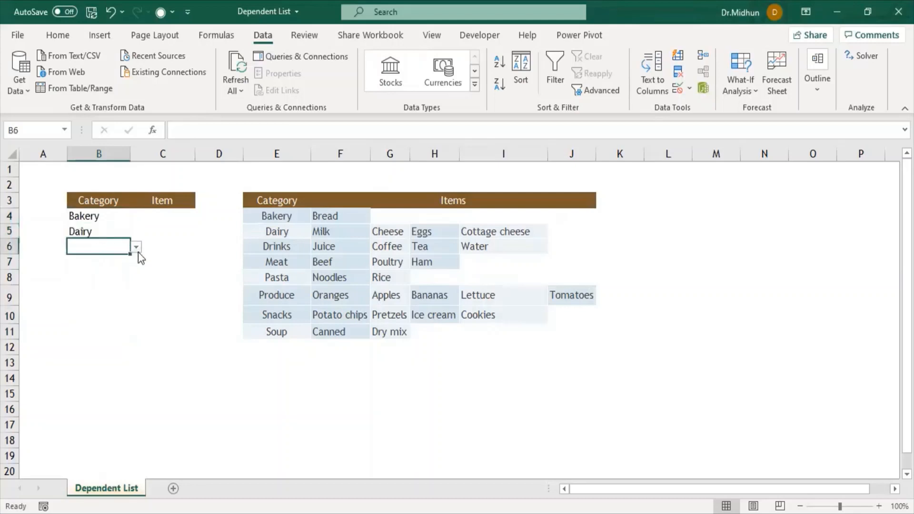
click(137, 248)
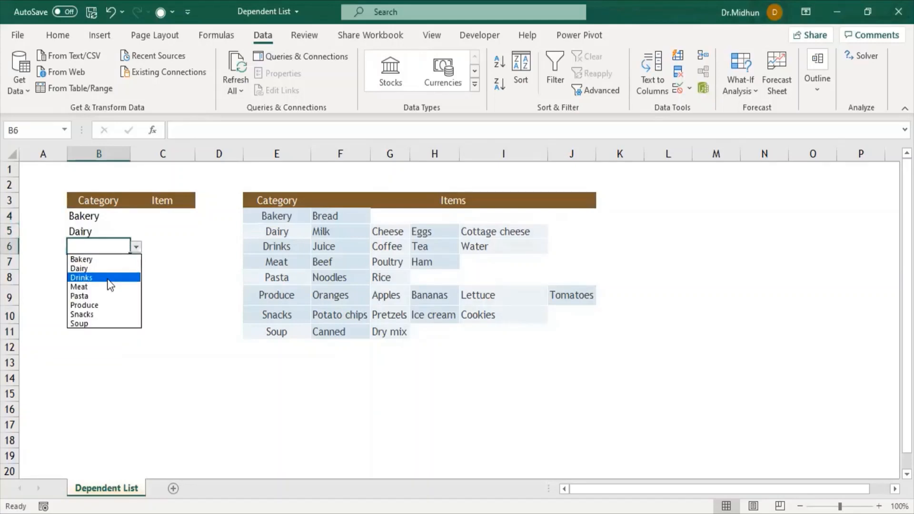
click(107, 279)
click(126, 264)
click(136, 263)
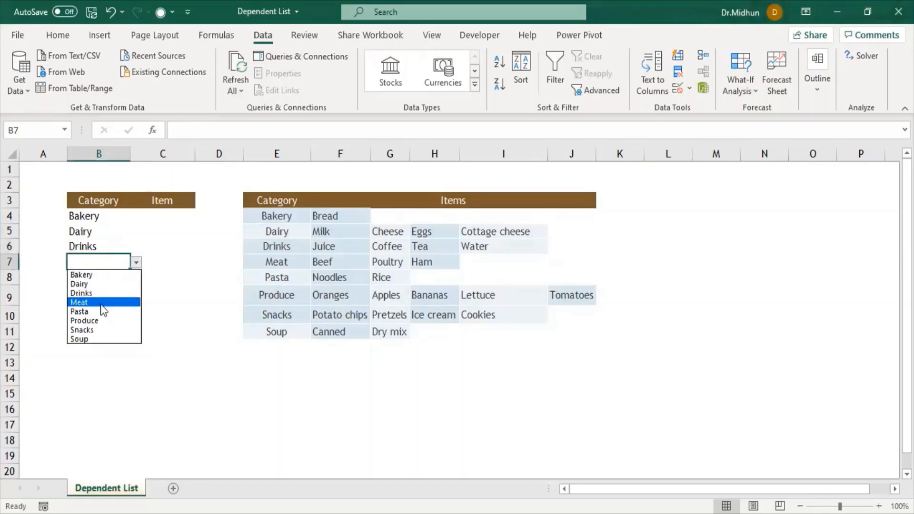
click(98, 302)
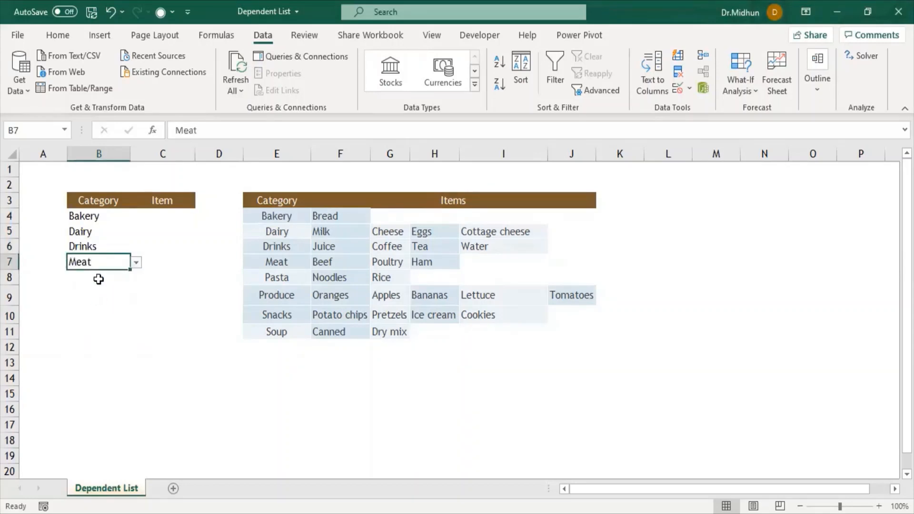
Choose Soup in cell B8 from the category drop-down list.
click(108, 279)
click(136, 278)
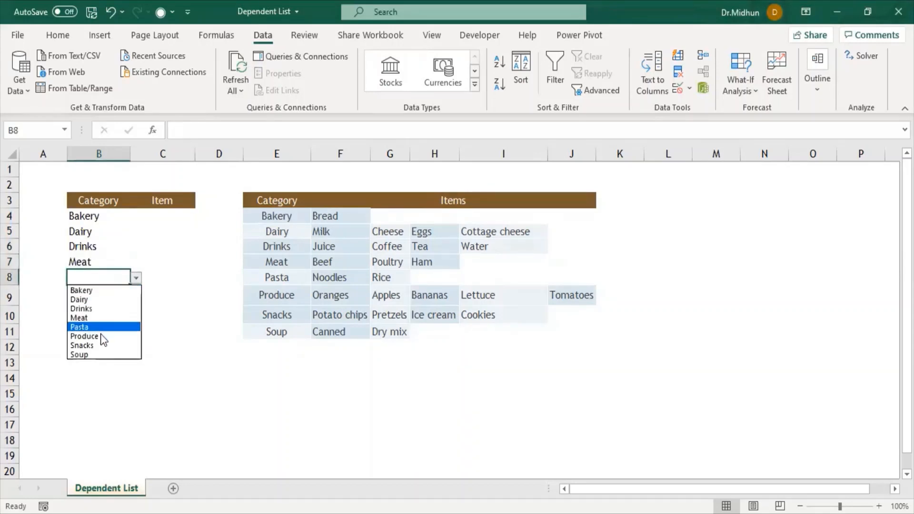
click(99, 355)
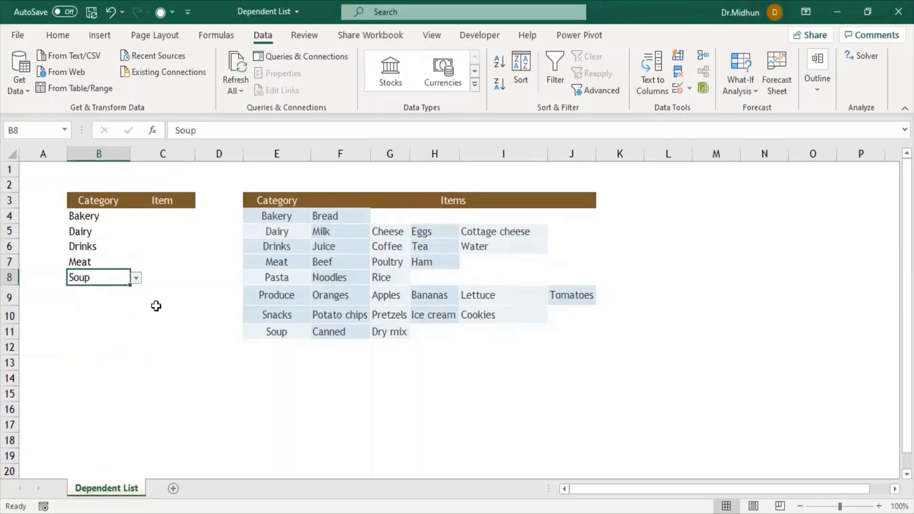
Compare the chosen categories in column B with their matching item rows in the table's F4:J11 range.
click(162, 219)
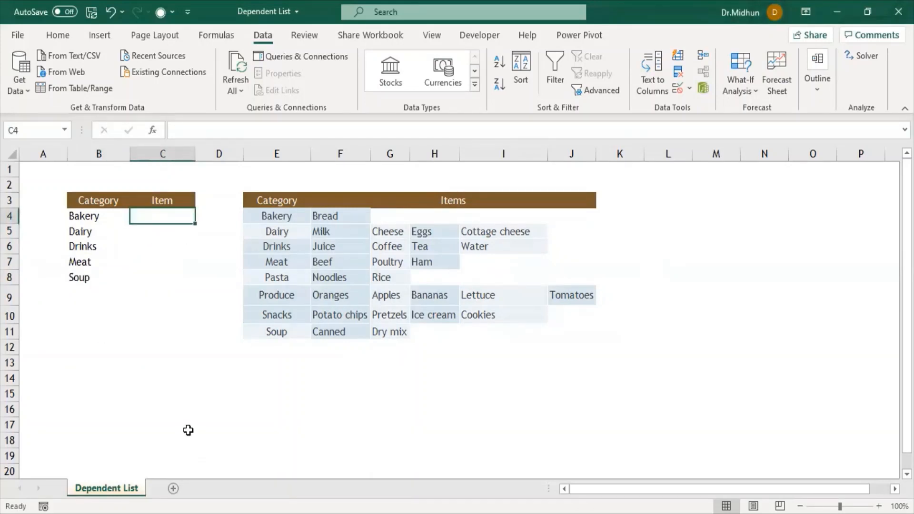
drag(321, 215, 580, 333)
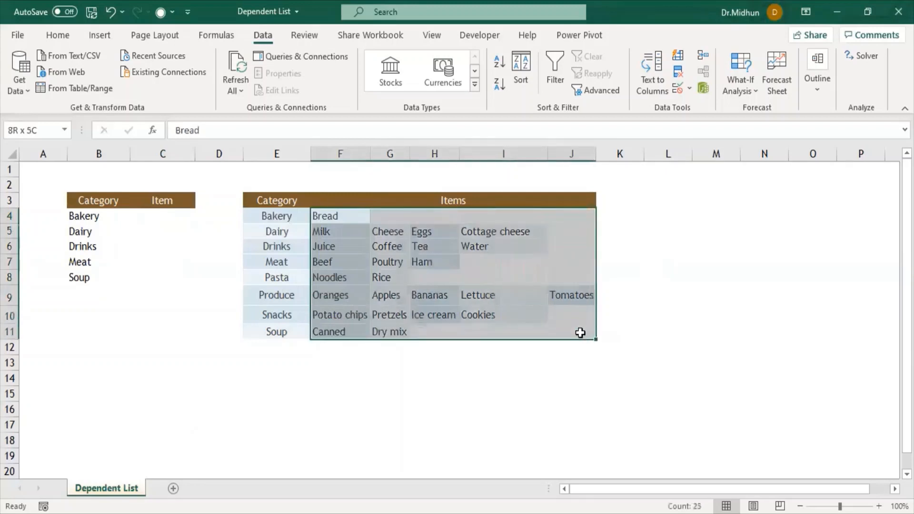
click(170, 213)
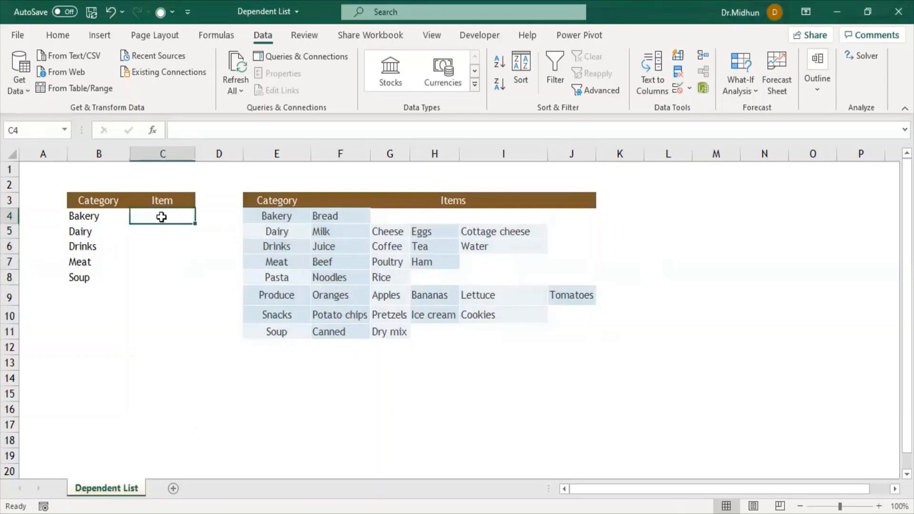
click(97, 214)
click(164, 216)
click(337, 217)
click(98, 231)
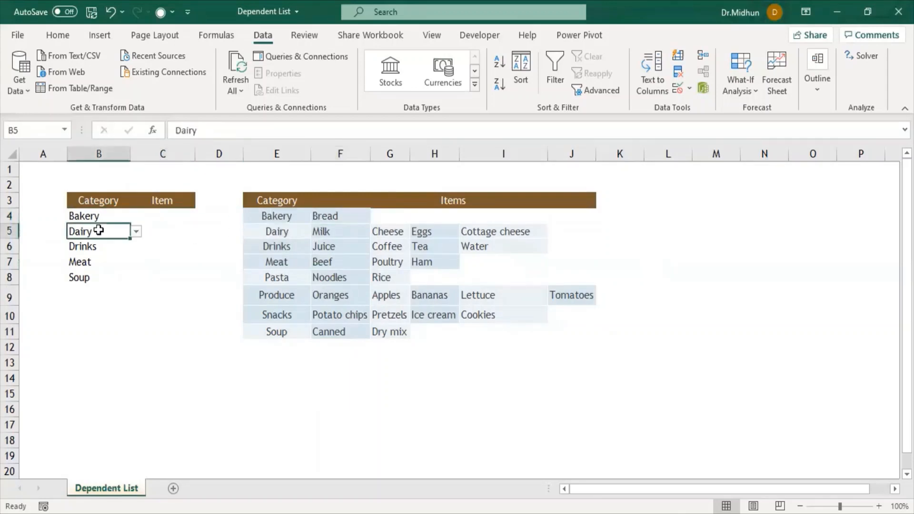
click(333, 234)
click(399, 236)
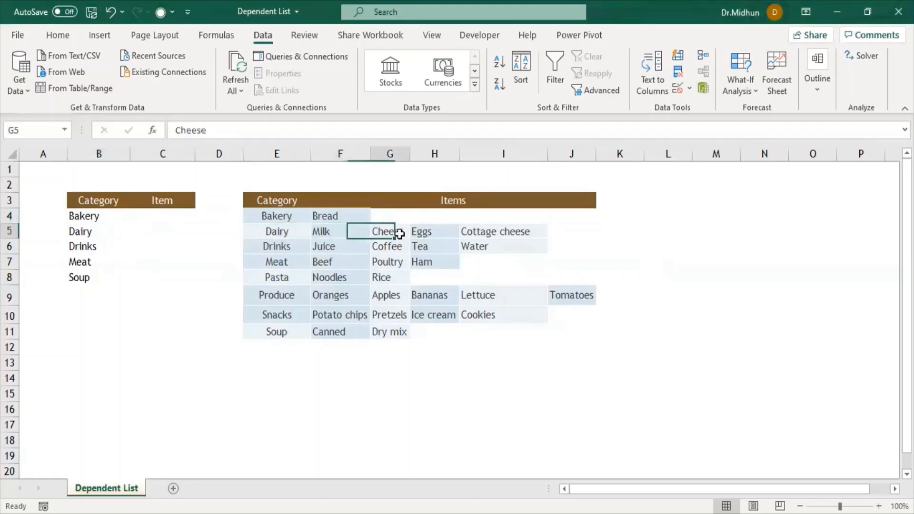
click(437, 233)
click(485, 233)
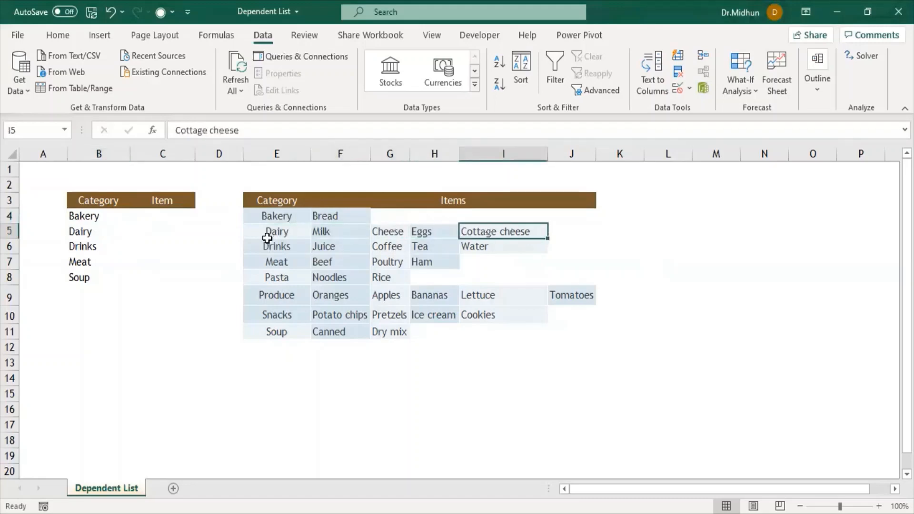
click(176, 231)
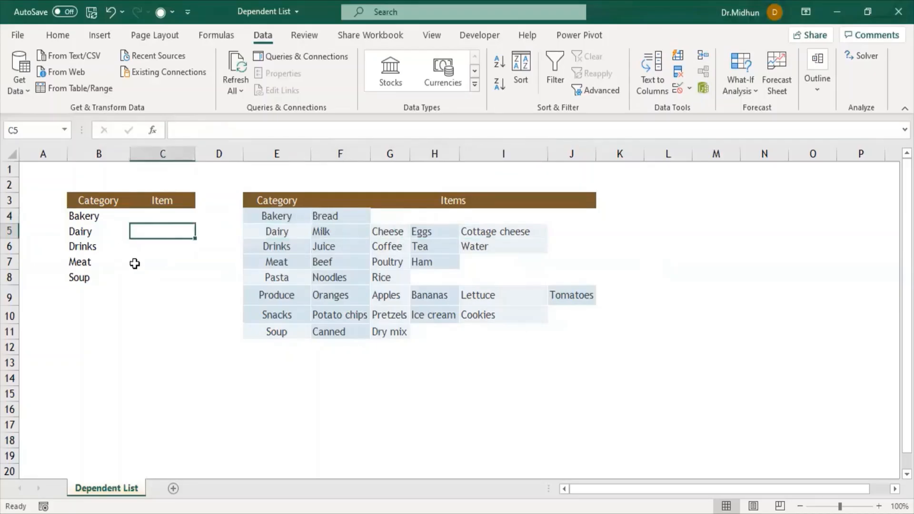
click(82, 276)
click(334, 328)
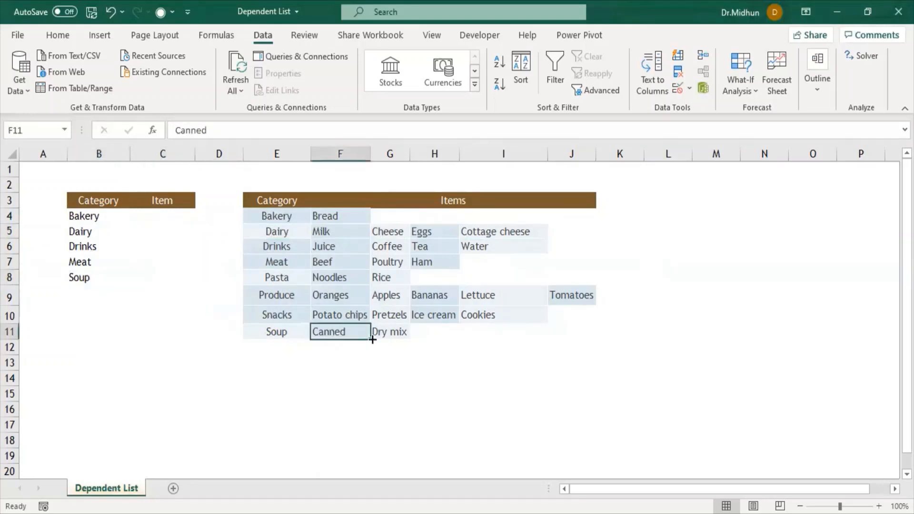
click(384, 337)
click(161, 215)
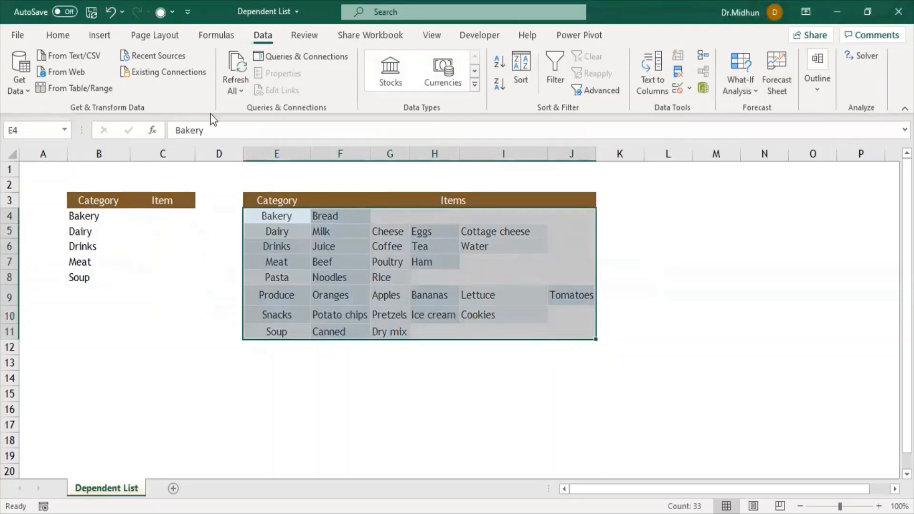
Create named ranges for E4:J11 from the left column only, without the top row, and review them in the Name Manager.
click(216, 35)
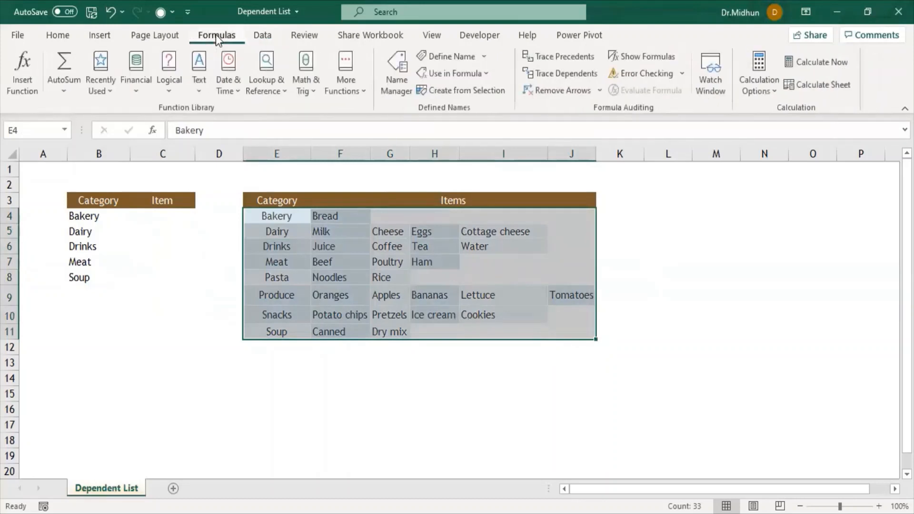
click(479, 93)
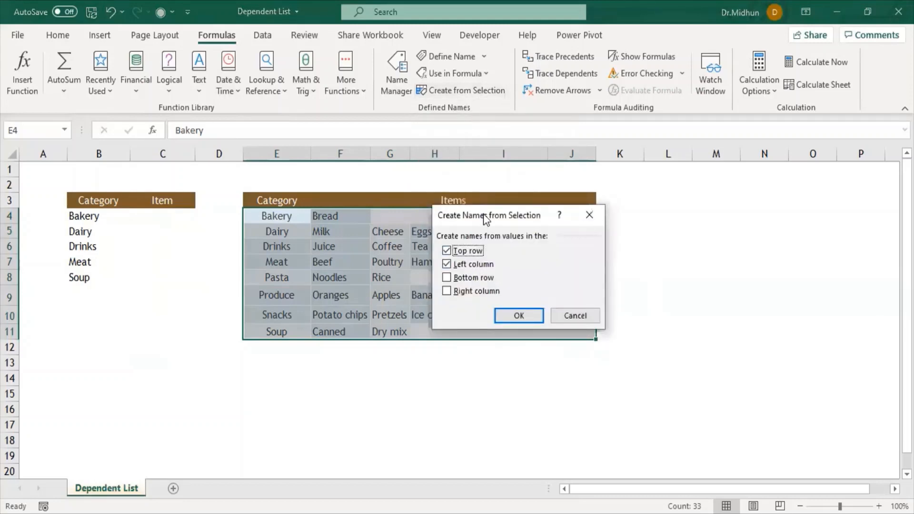
drag(484, 214, 485, 161)
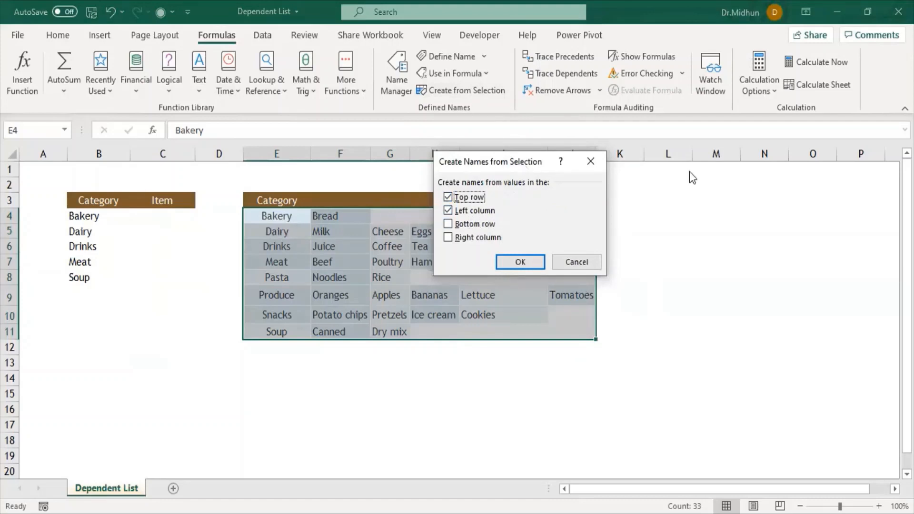
drag(521, 163, 689, 171)
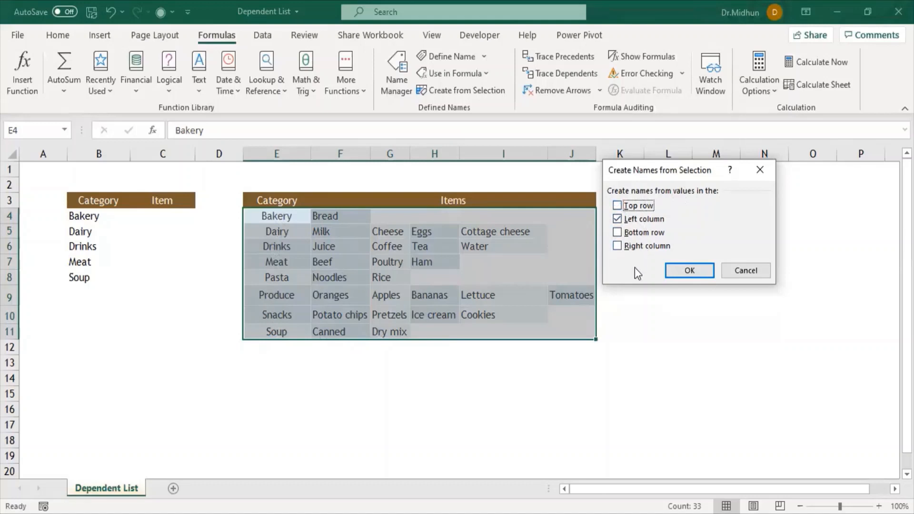
click(694, 271)
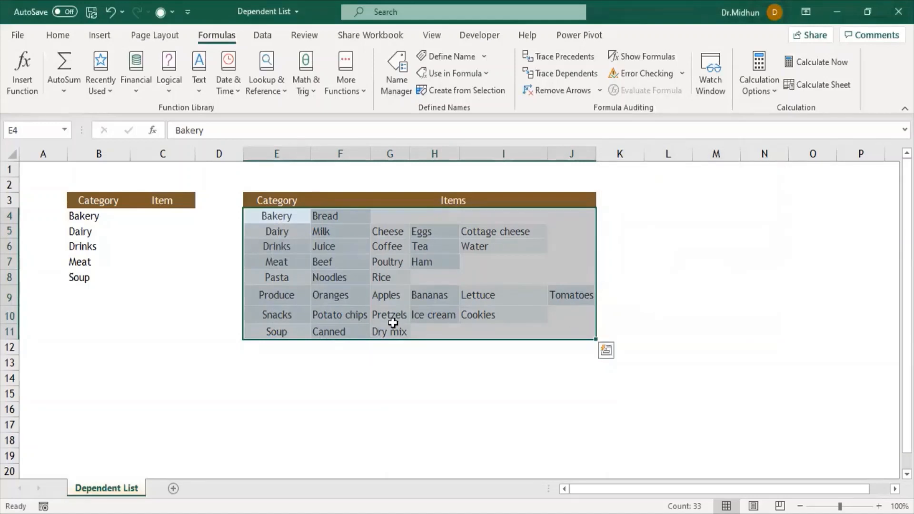
click(399, 84)
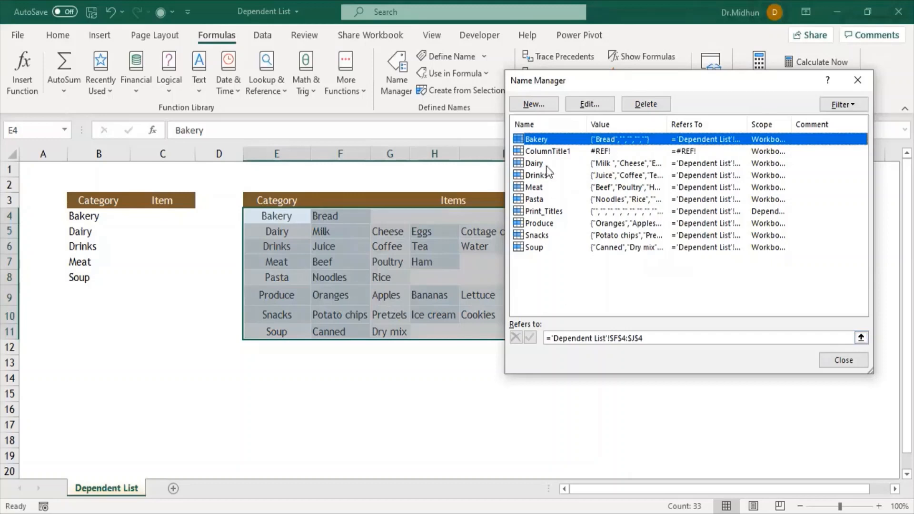
click(833, 365)
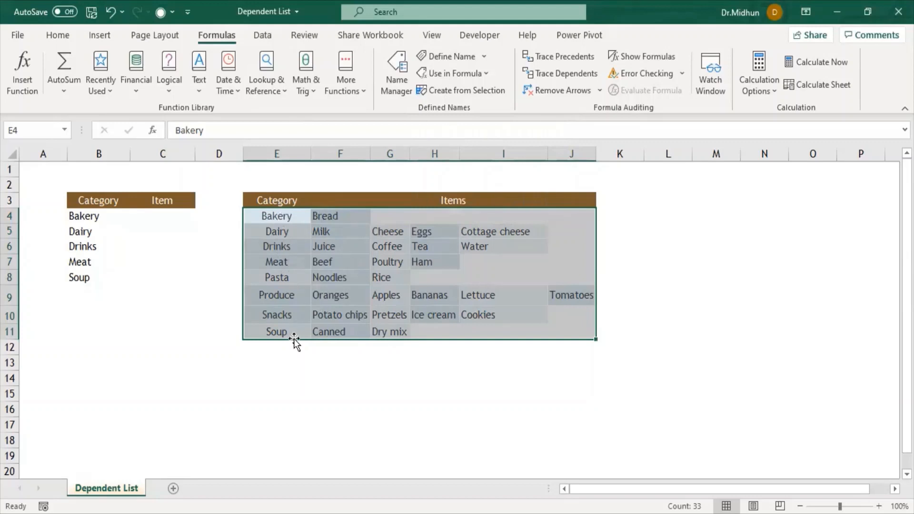
Start a data validation rule for cell C4 and set it to allow a List.
click(174, 220)
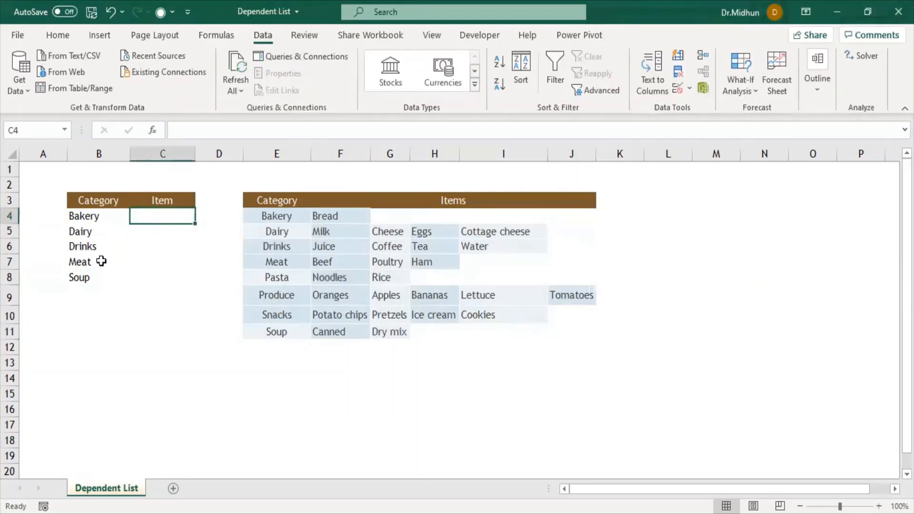
click(676, 88)
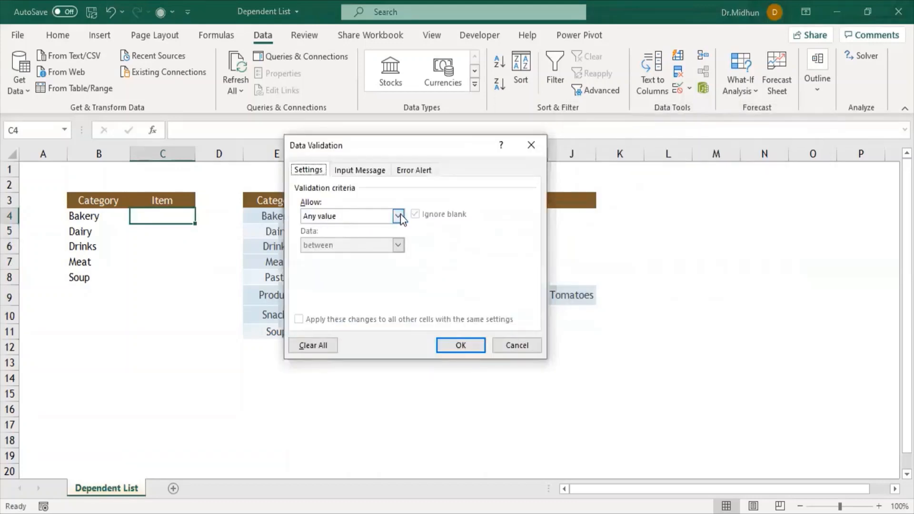
click(400, 215)
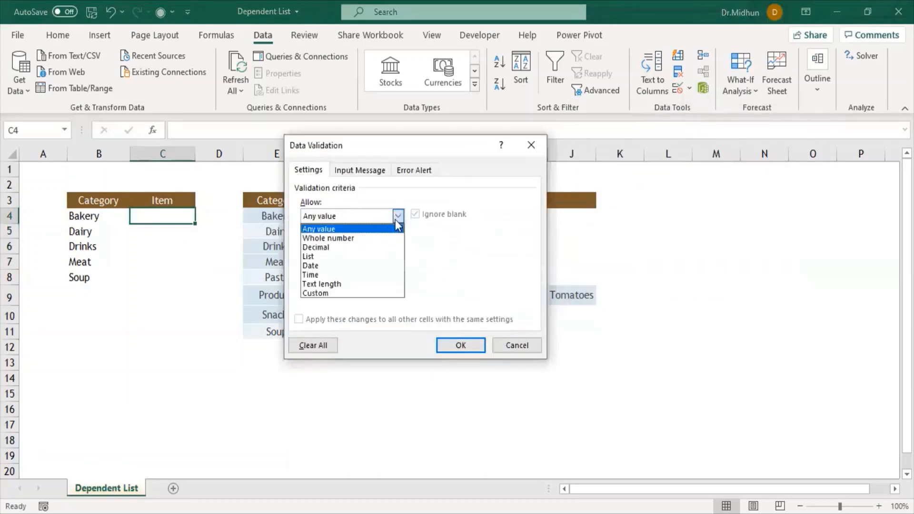
click(335, 255)
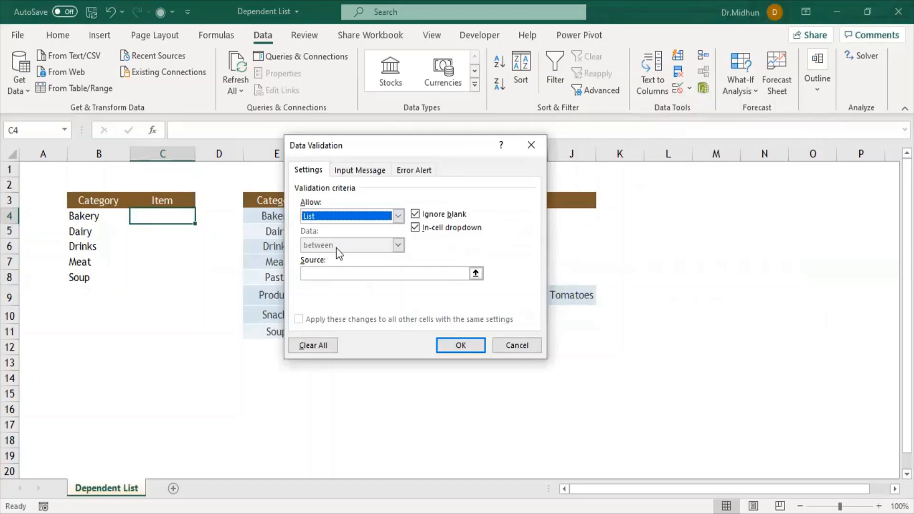
click(329, 275)
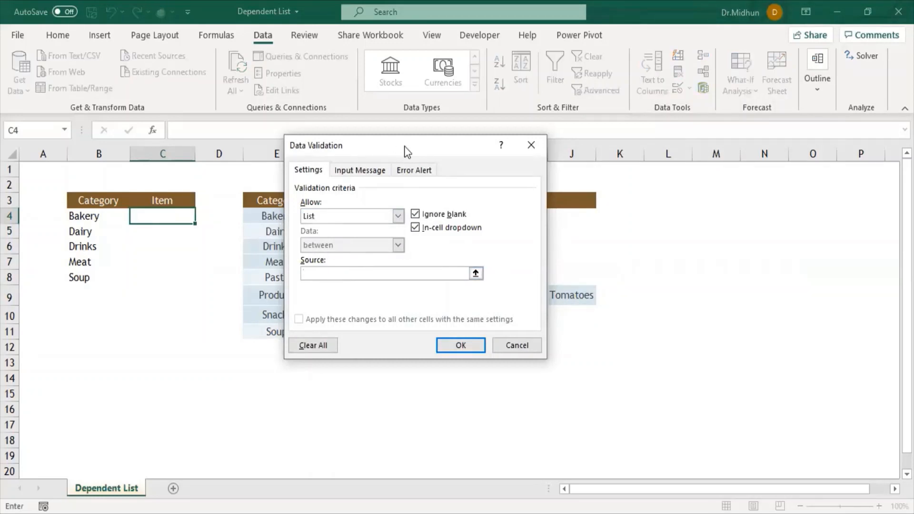
drag(407, 151, 560, 152)
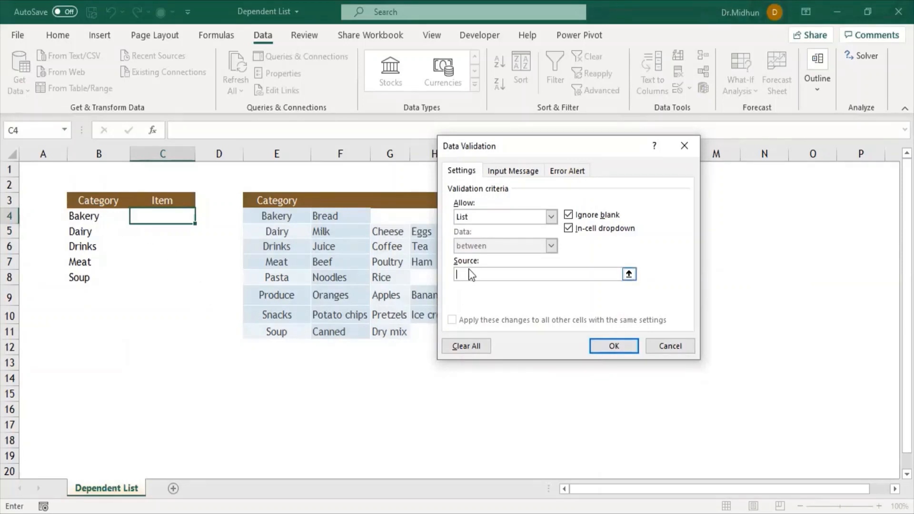
Enter =indirect($B$4) as the source of the validation list.
text(=indir)
key(BackSpace)
click(98, 218)
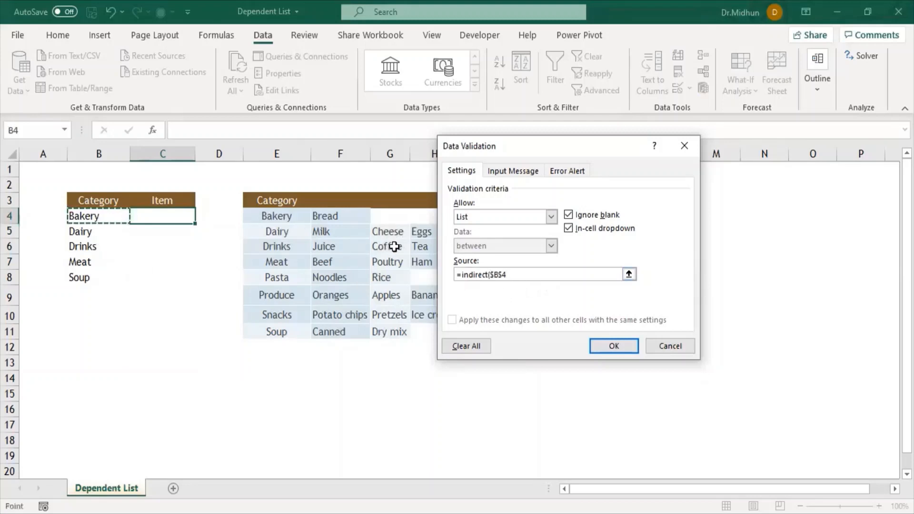
text())
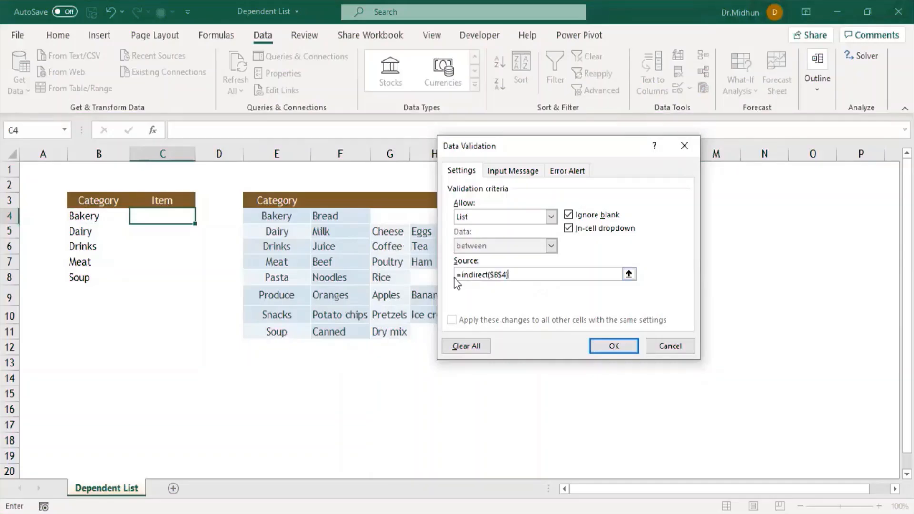
Make the B4 reference in the INDIRECT source formula relative and apply the validation rule.
click(502, 274)
key(BackSpace)
text($)
key(F4)
key(F4)
key(F4)
text())
click(615, 349)
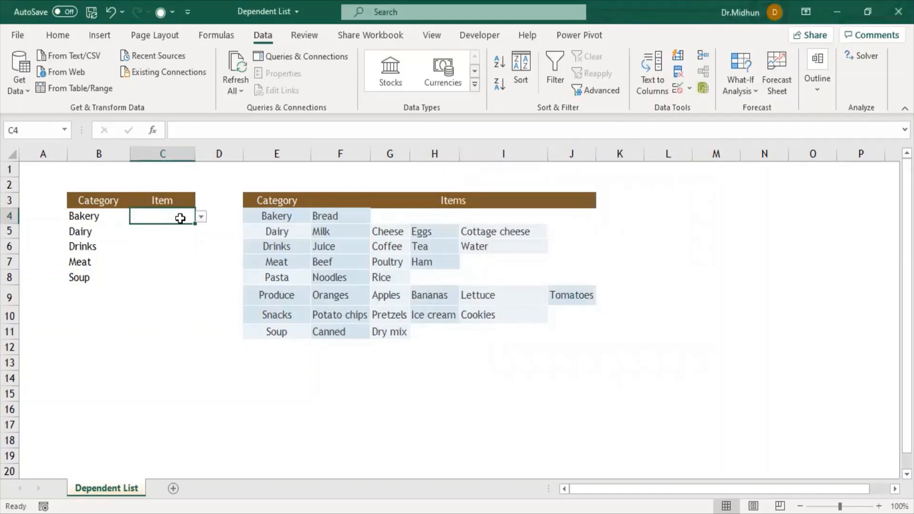
Choose Bread in cell C4 from the item drop-down list.
click(201, 218)
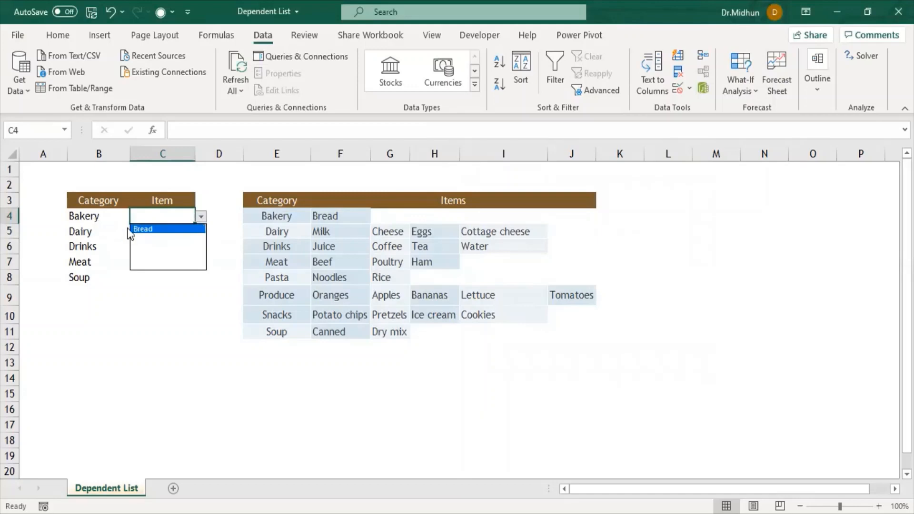
click(162, 229)
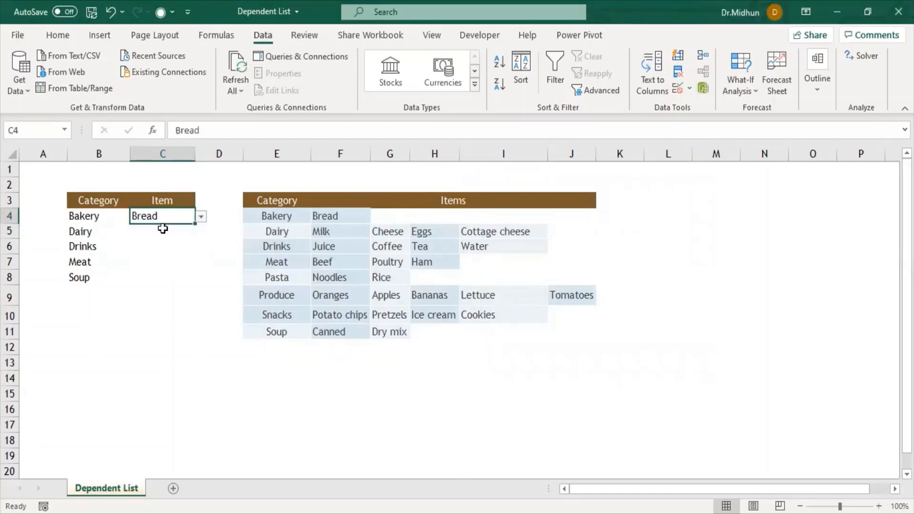
Check the remaining Item cells C5 to C11 for a drop-down list.
click(150, 232)
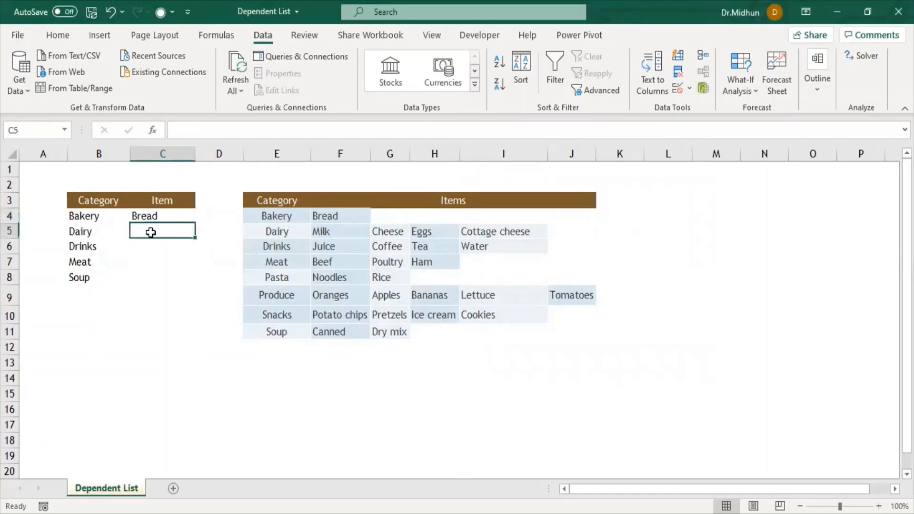
click(152, 246)
click(153, 265)
click(154, 278)
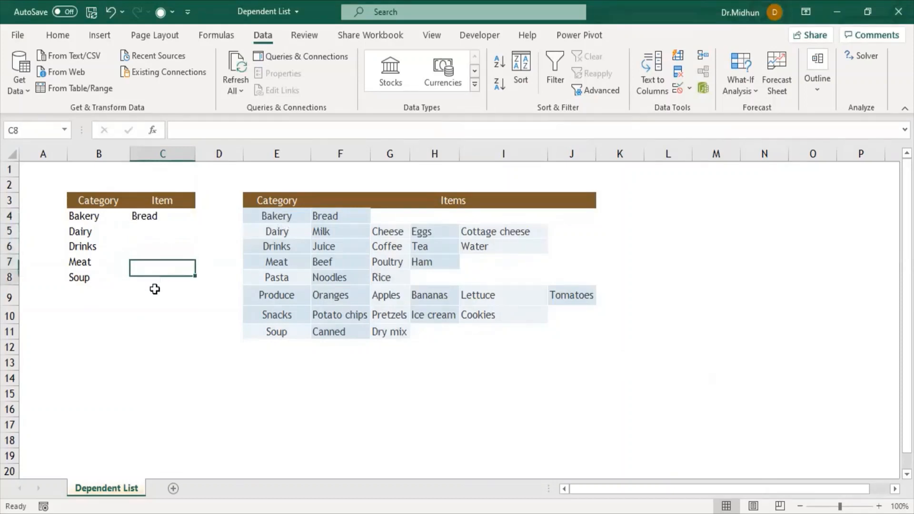
click(155, 297)
click(156, 315)
click(156, 332)
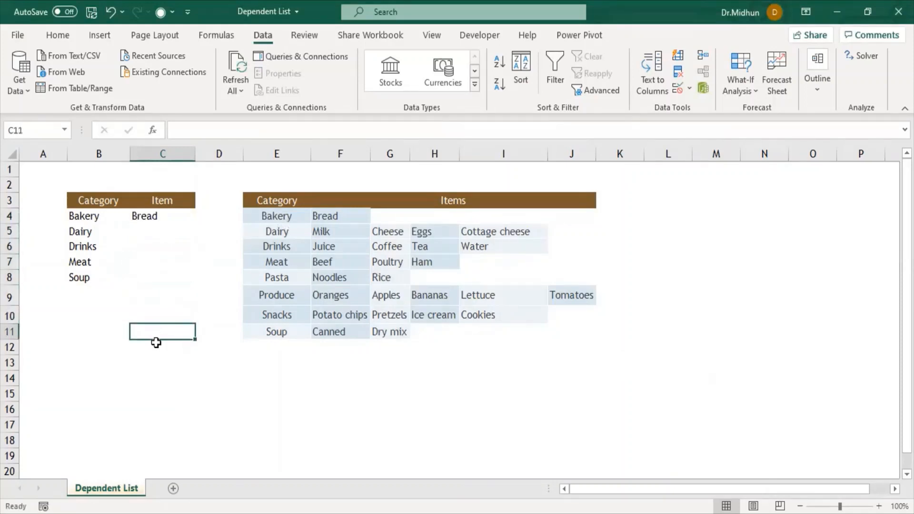
drag(155, 330, 153, 219)
click(204, 272)
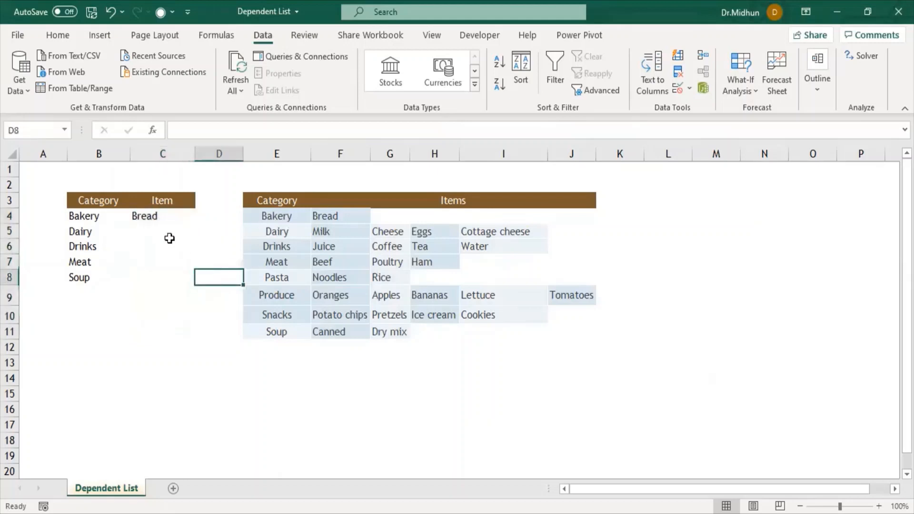
Copy cell C4 and paste only its validation rule into the Item cells C5 to C11.
click(155, 216)
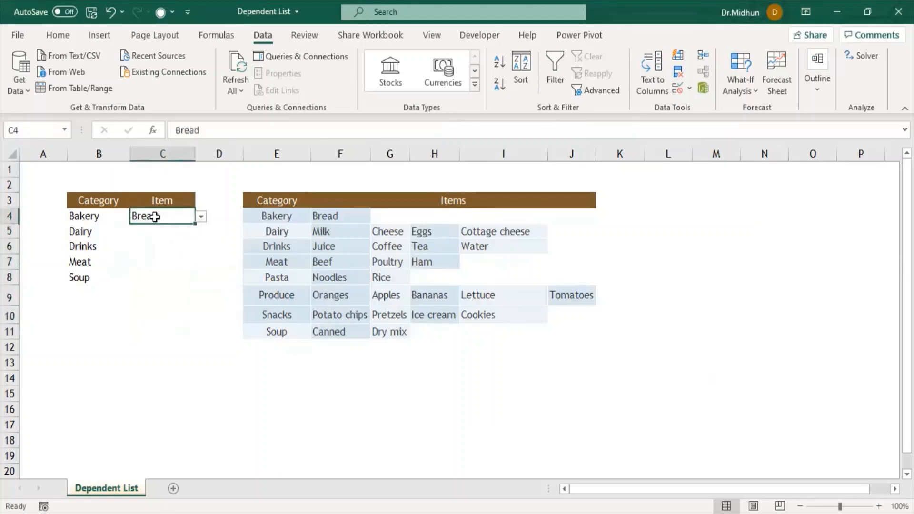
right_click(157, 222)
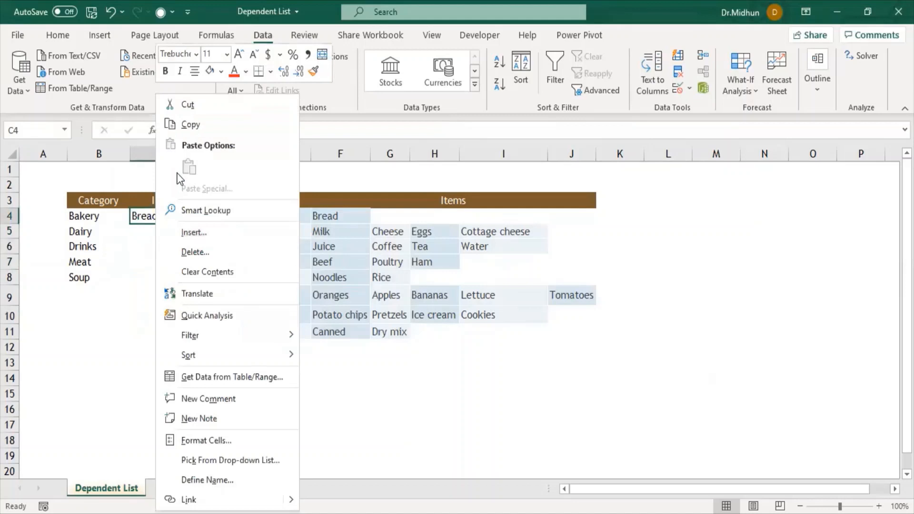
click(184, 132)
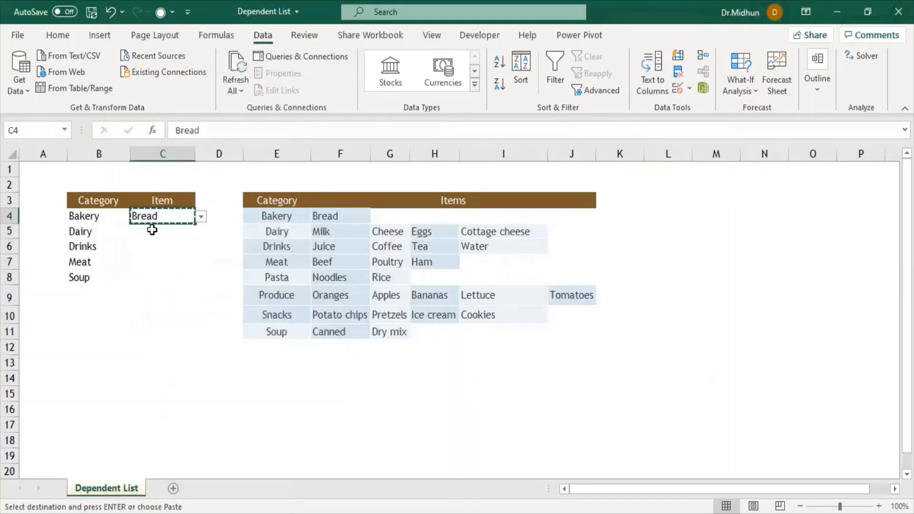
drag(151, 231, 160, 339)
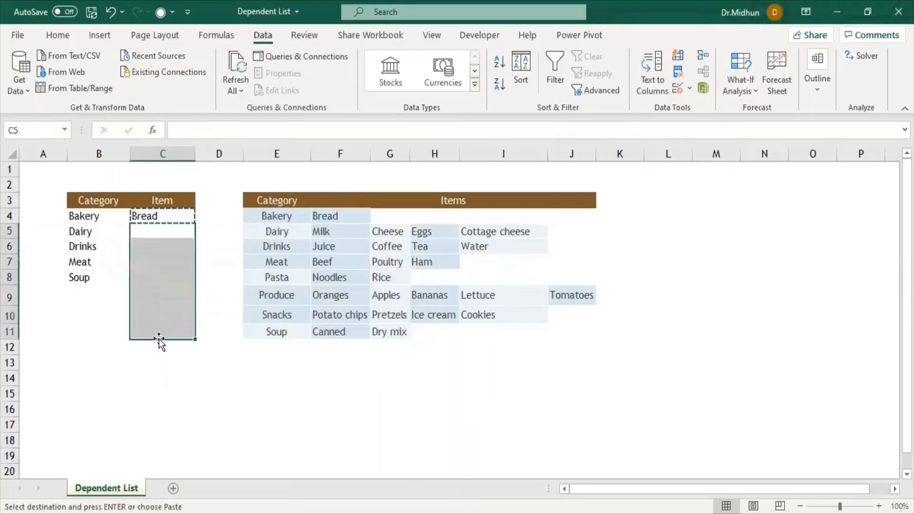
right_click(164, 307)
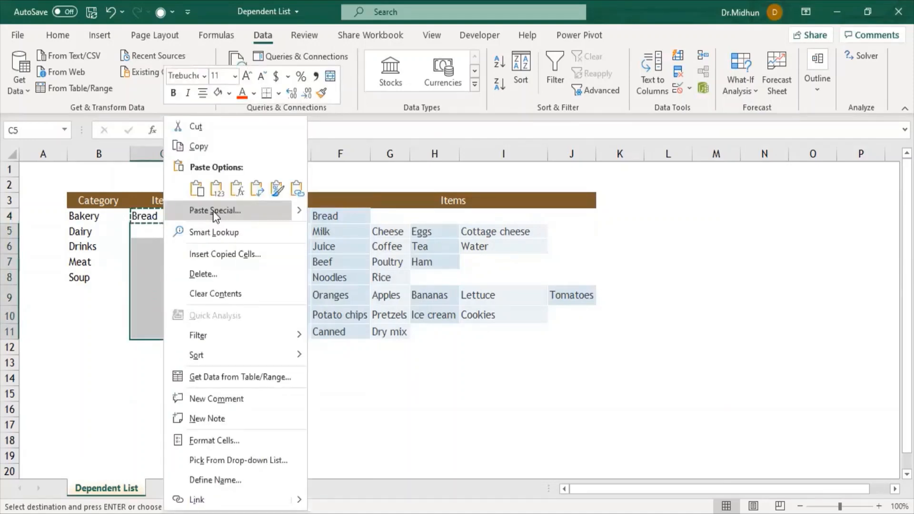
click(213, 211)
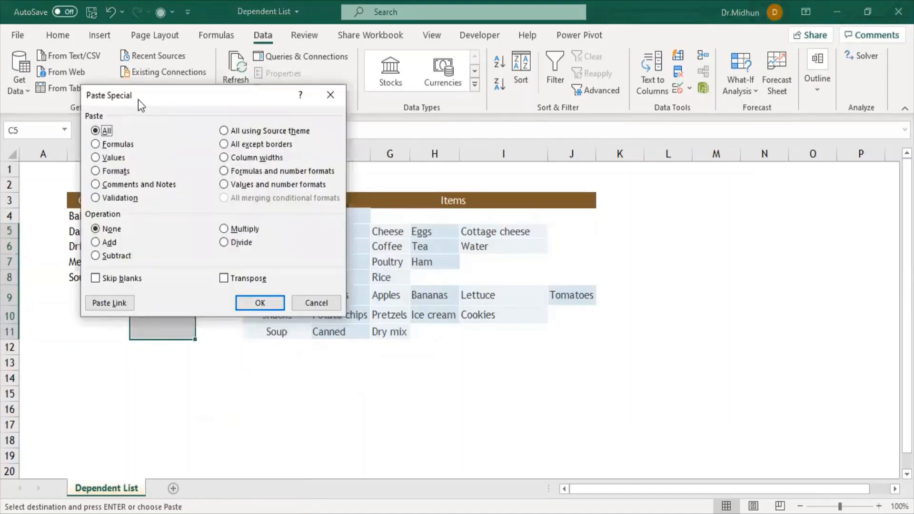
drag(138, 99, 313, 111)
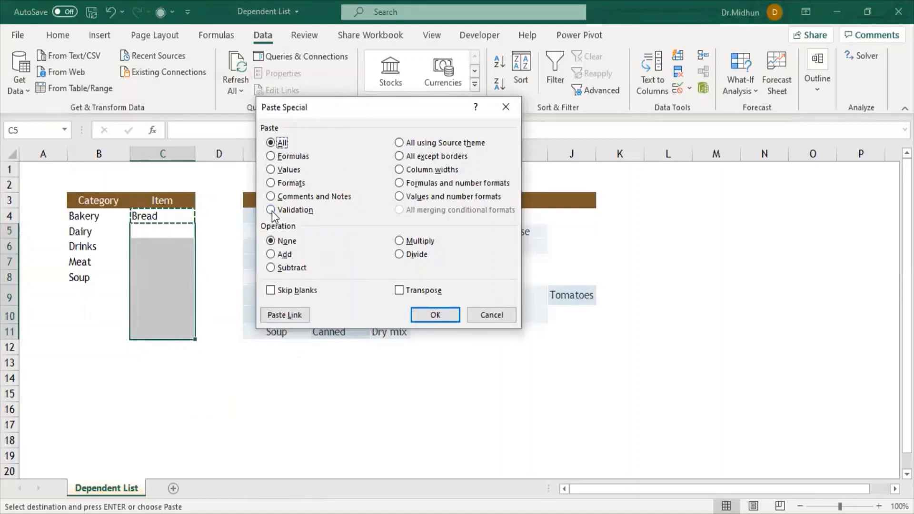
click(271, 209)
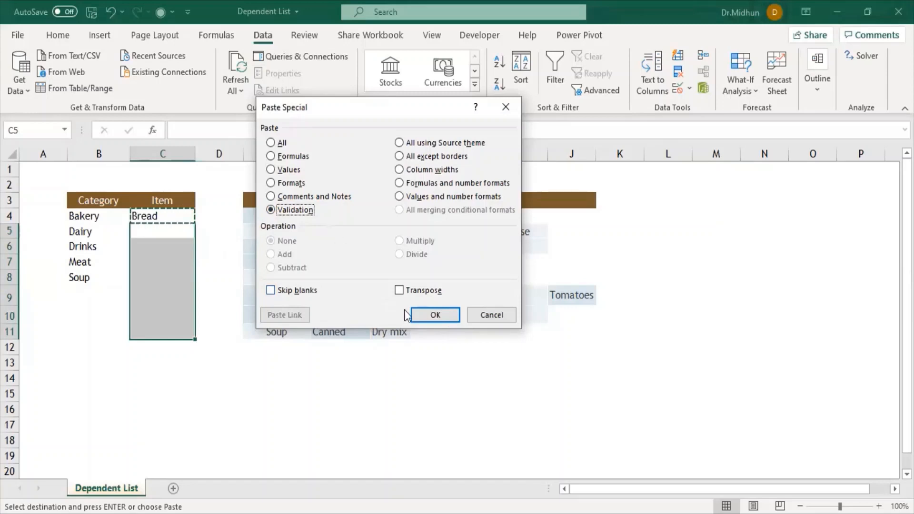
click(441, 312)
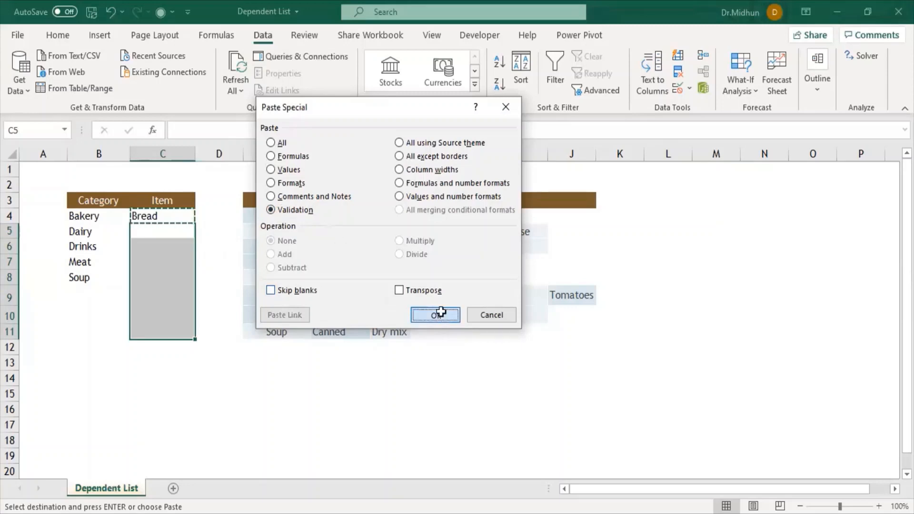
Choose Milk in cell C5 from the item drop-down list for Dairy.
click(165, 247)
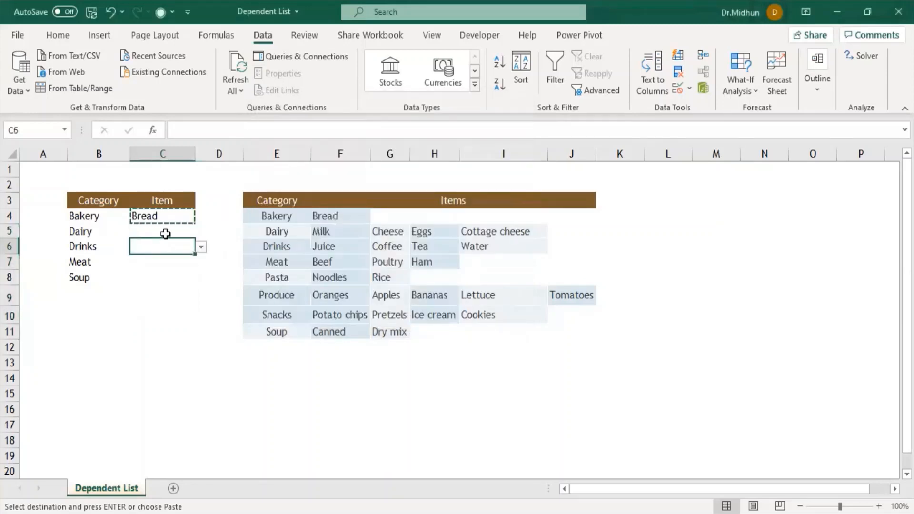
click(165, 230)
key(Escape)
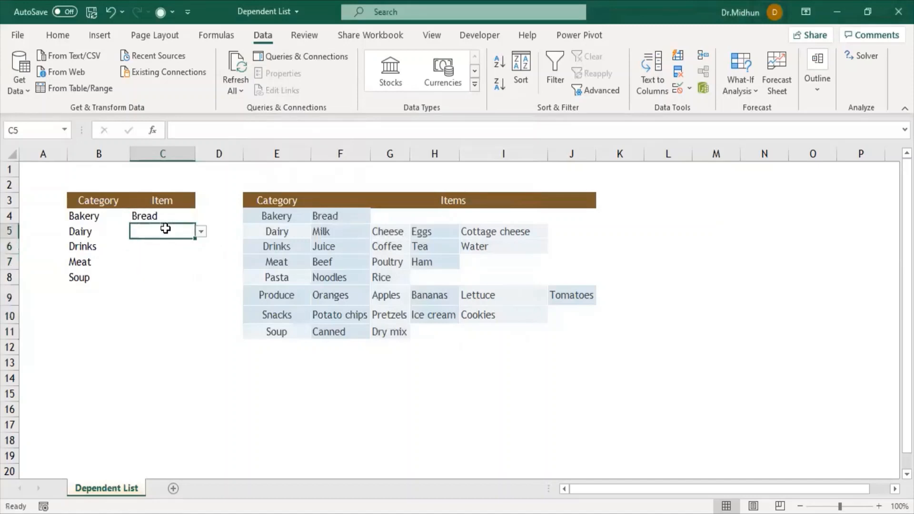
click(202, 232)
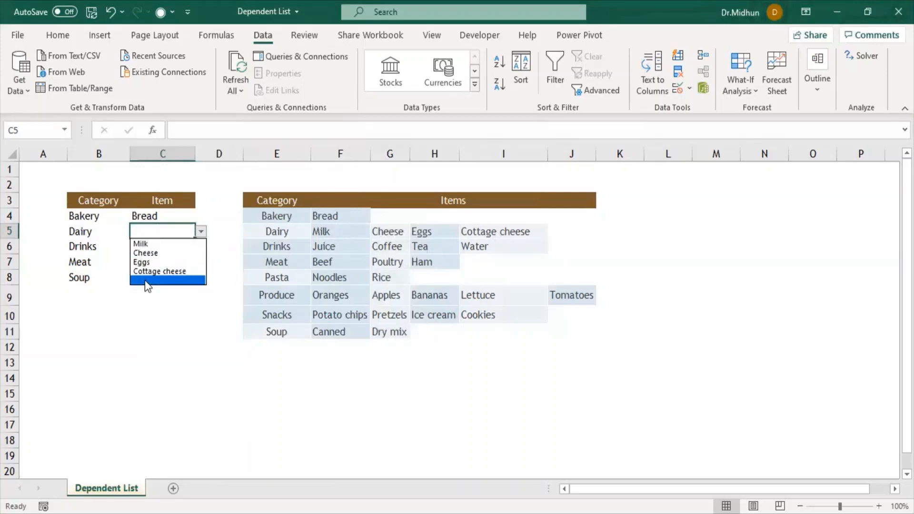
click(141, 243)
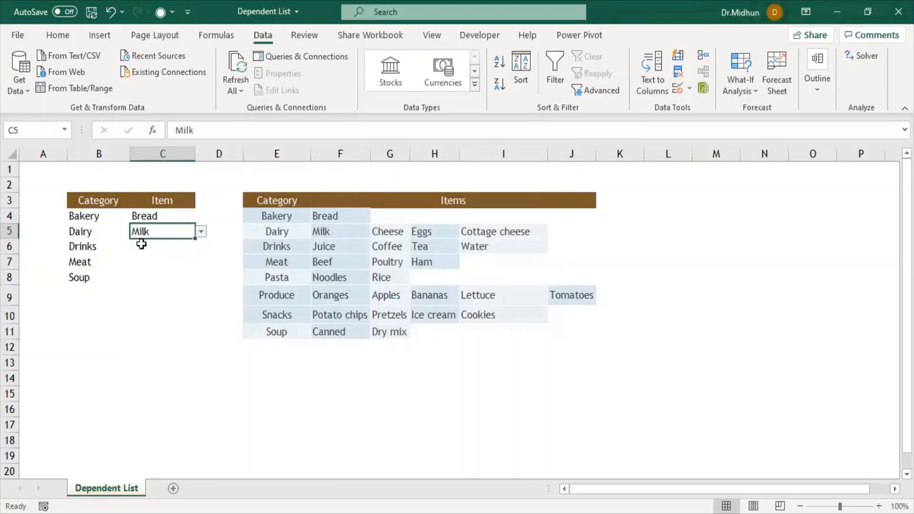
Choose Water as the Drinks item in C6 and Poultry as the Meat item in C7 from their drop-down lists.
click(141, 243)
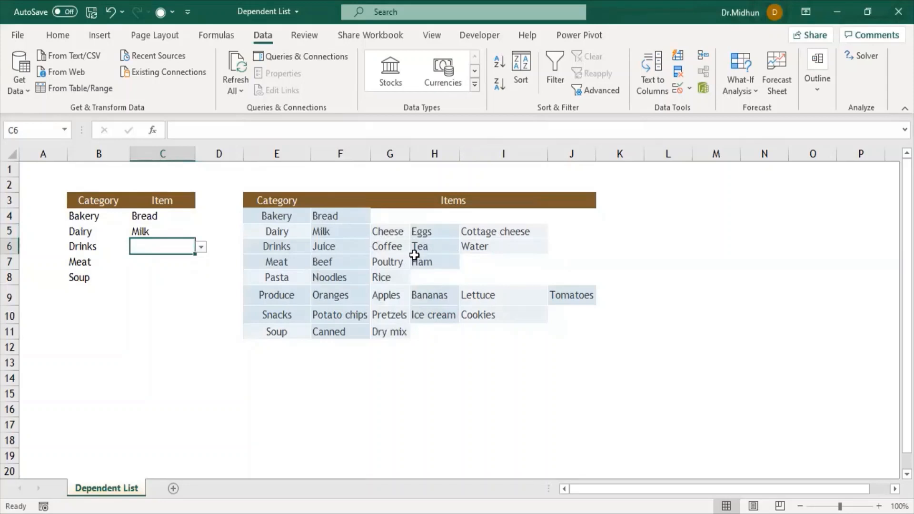
click(202, 247)
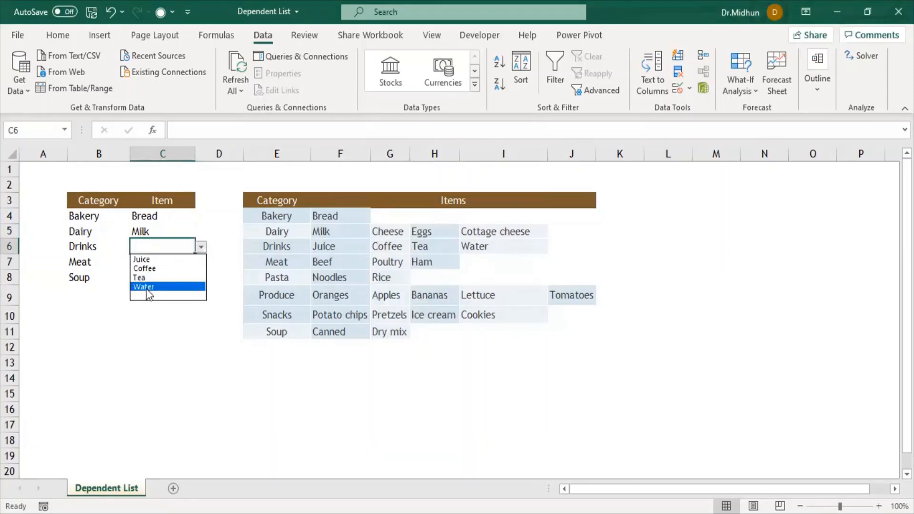
click(145, 287)
click(143, 260)
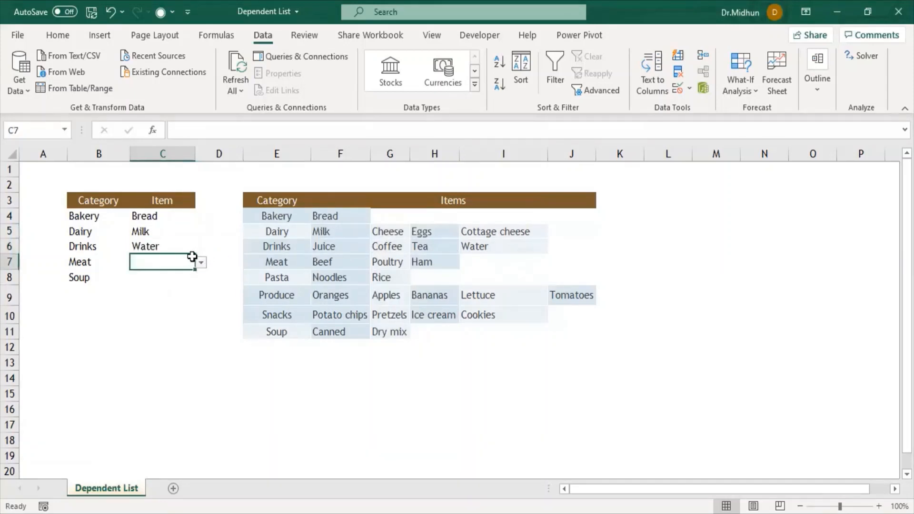
click(201, 262)
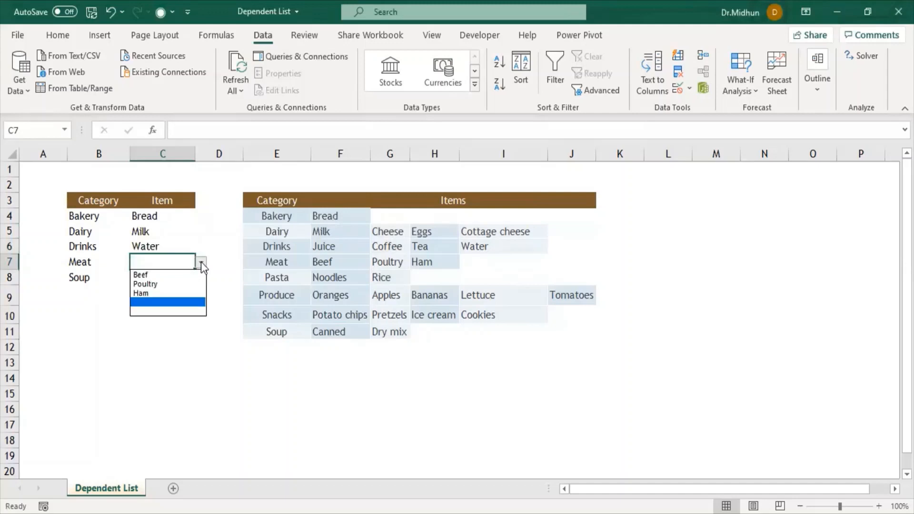
click(164, 285)
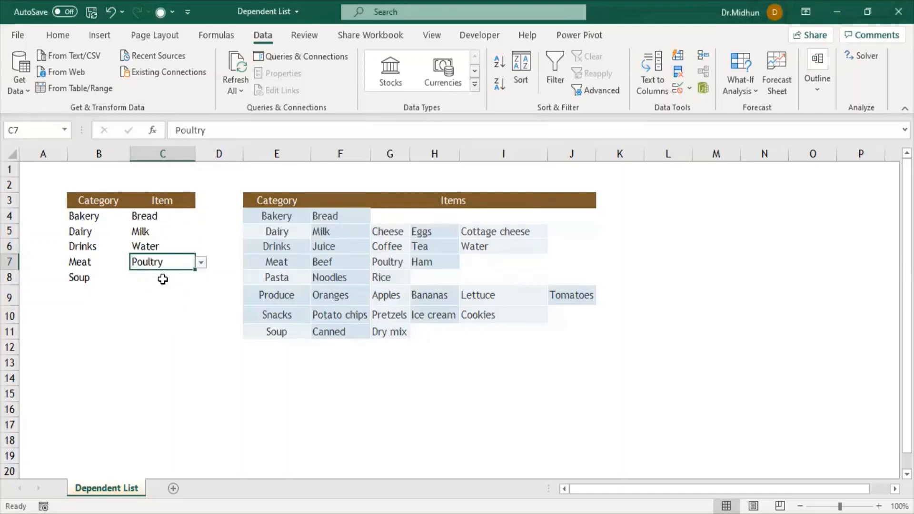
Compare the entries in the Soup item drop-down list in C8 with the empty cells of the Items table.
click(162, 276)
click(205, 279)
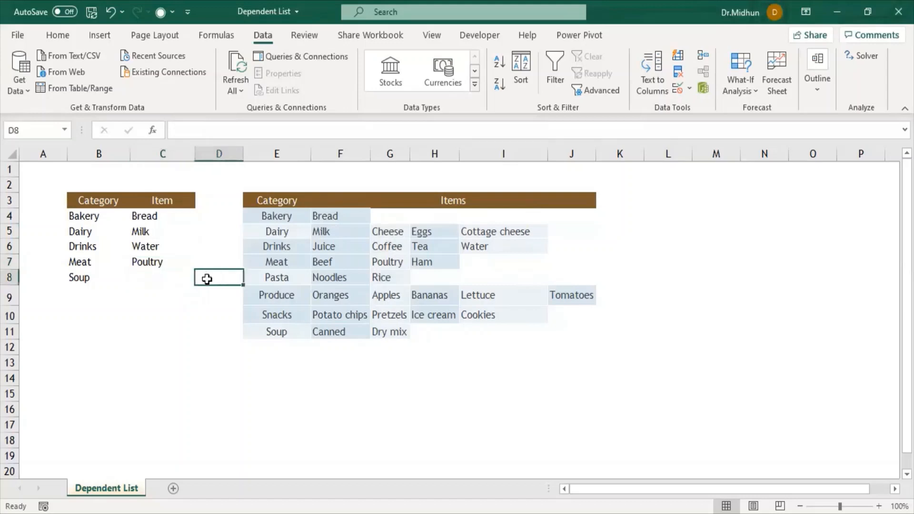
click(178, 278)
click(201, 278)
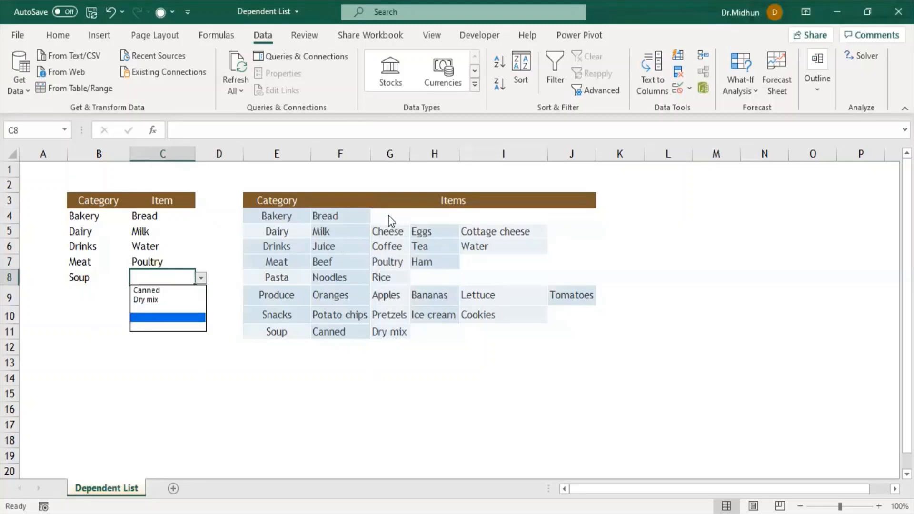
key(Escape)
drag(411, 217, 547, 216)
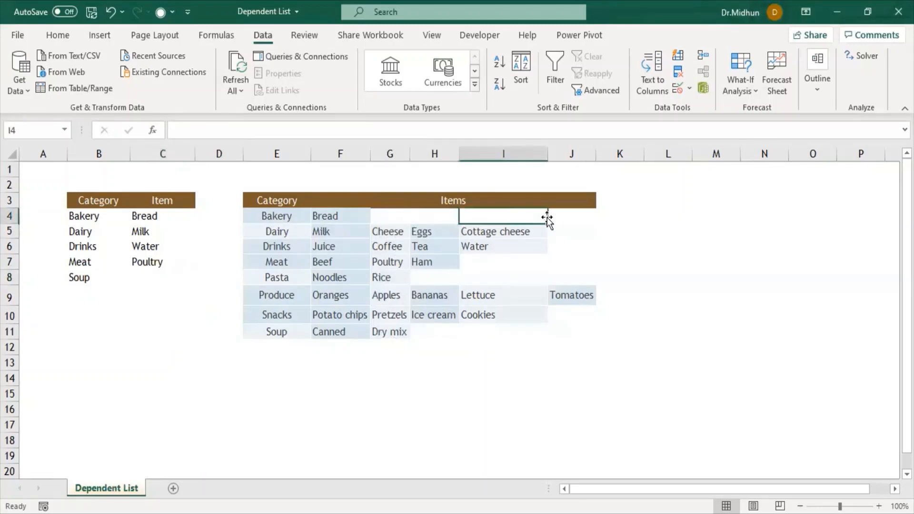
click(507, 263)
click(424, 278)
click(503, 279)
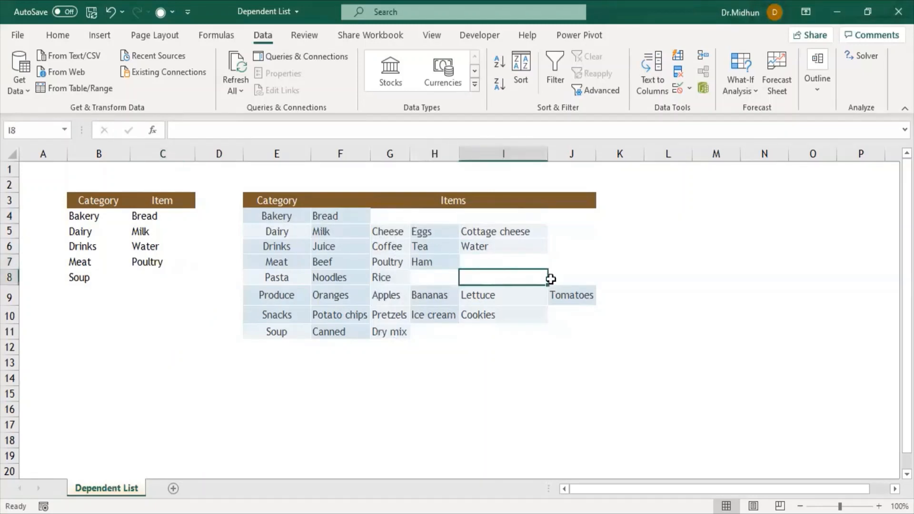
click(428, 333)
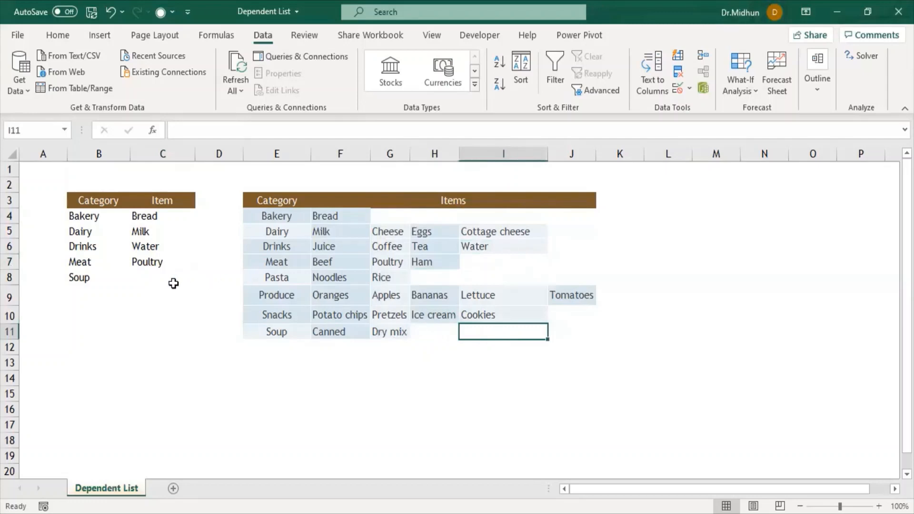
click(164, 278)
click(202, 279)
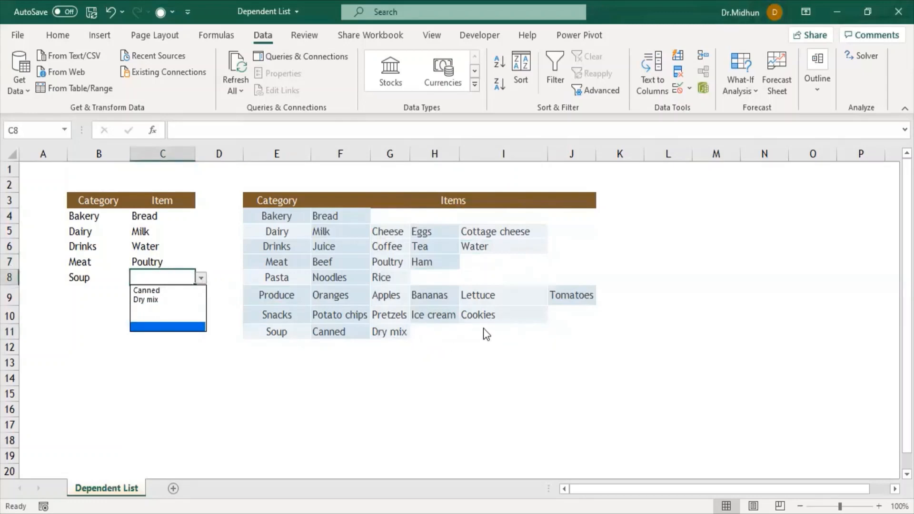
click(449, 337)
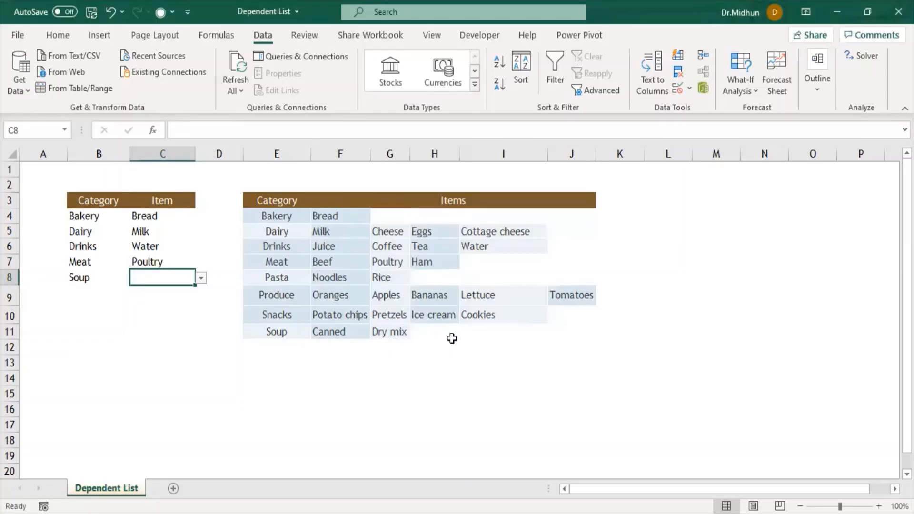
click(451, 339)
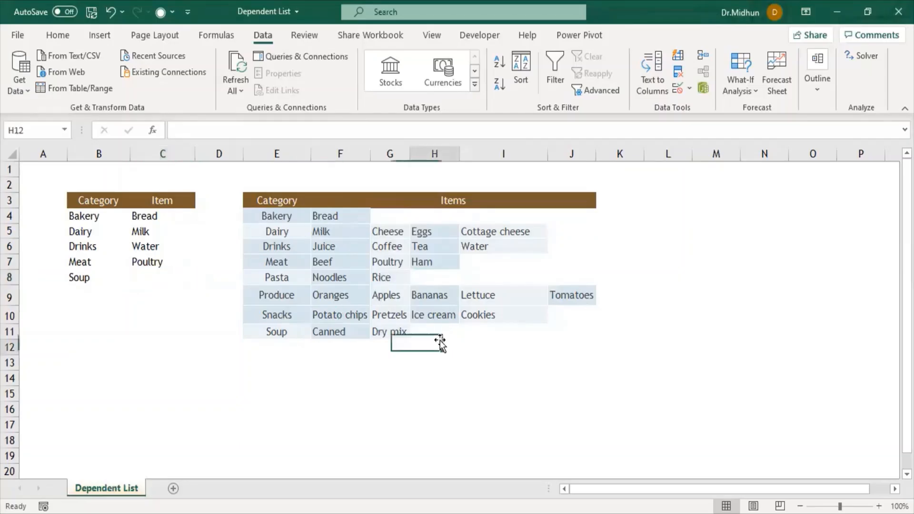
click(542, 334)
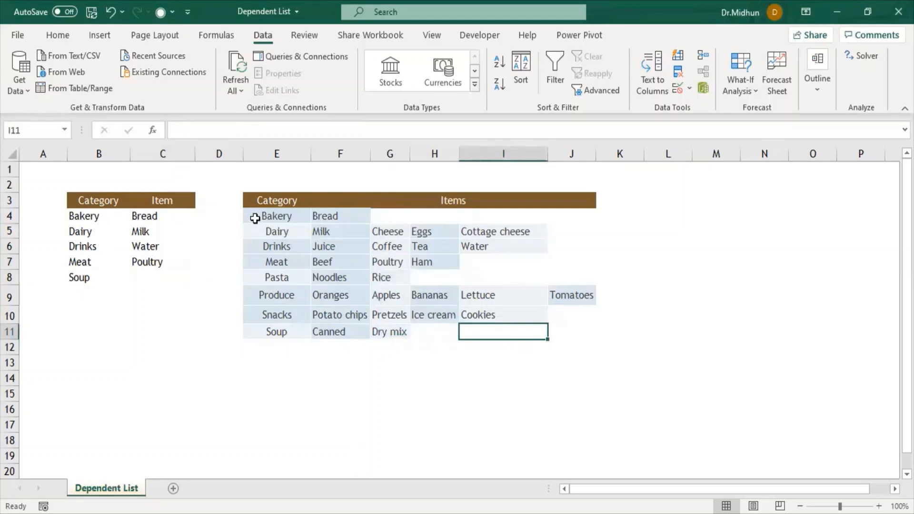
Select the blank cells within E4:J11 using Go To Special and delete them with the Shift cells left option.
drag(255, 218, 566, 330)
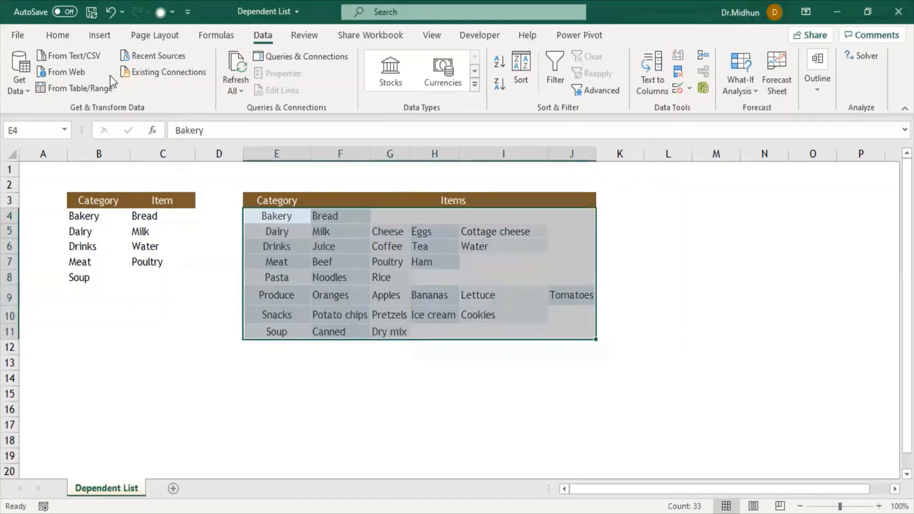
click(67, 39)
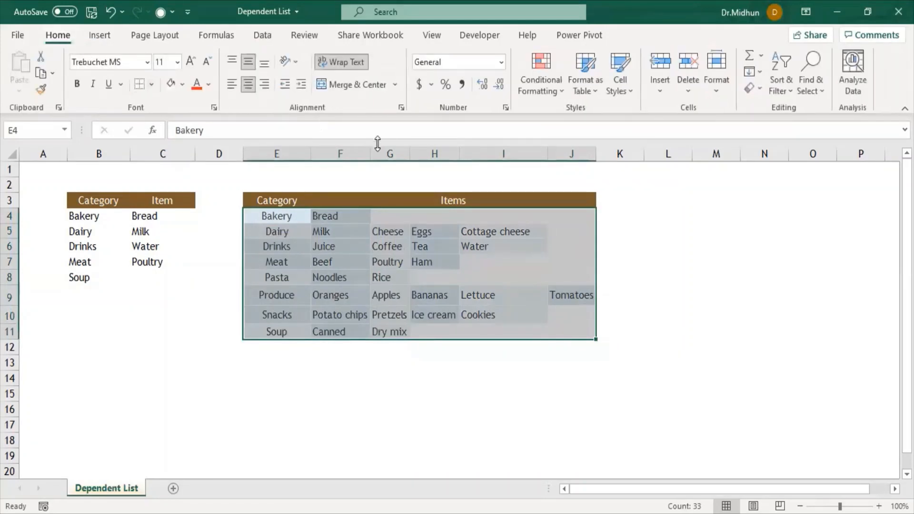
click(809, 81)
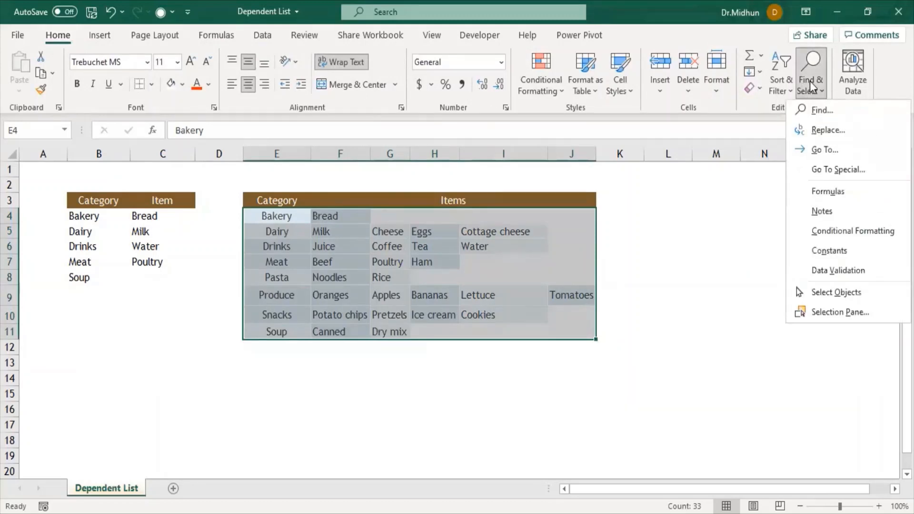
click(846, 171)
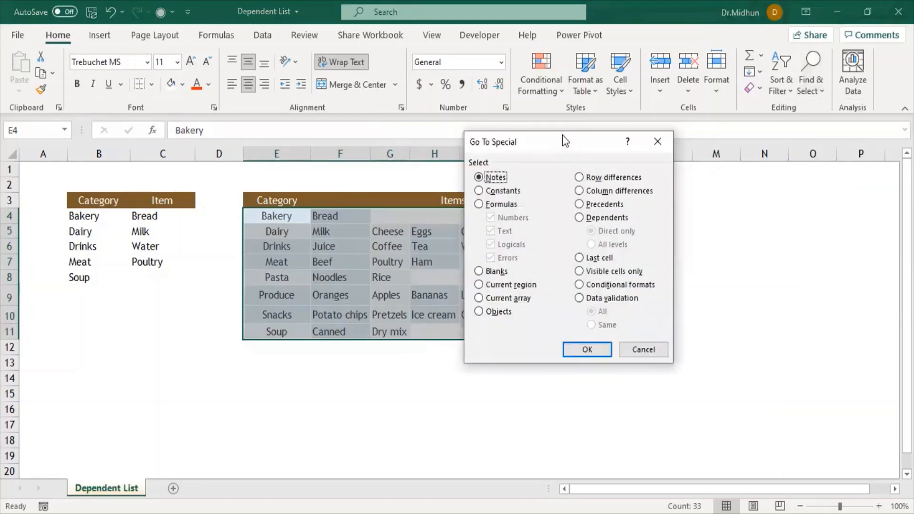
drag(562, 135, 712, 132)
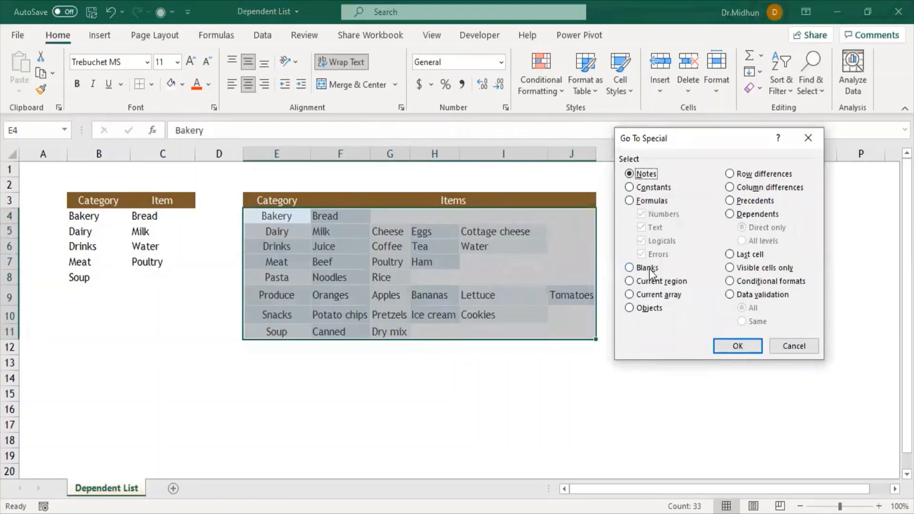
click(647, 270)
click(716, 344)
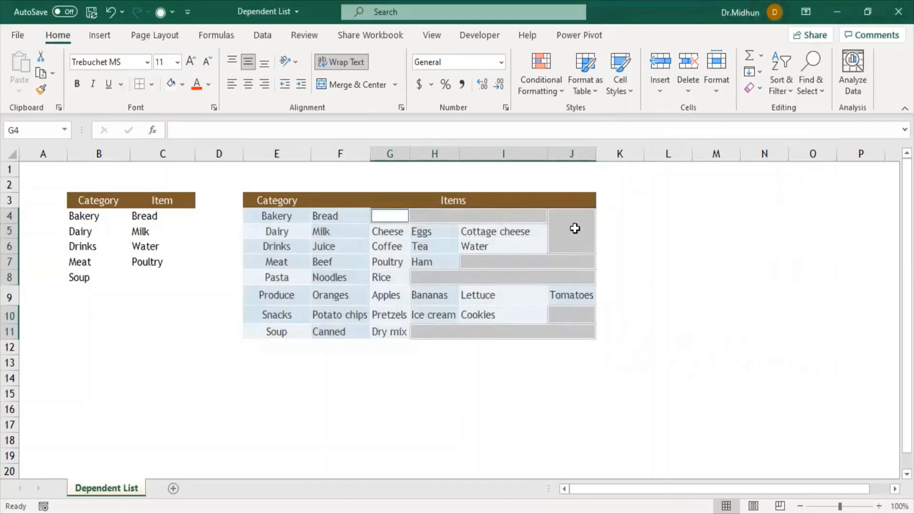
right_click(577, 261)
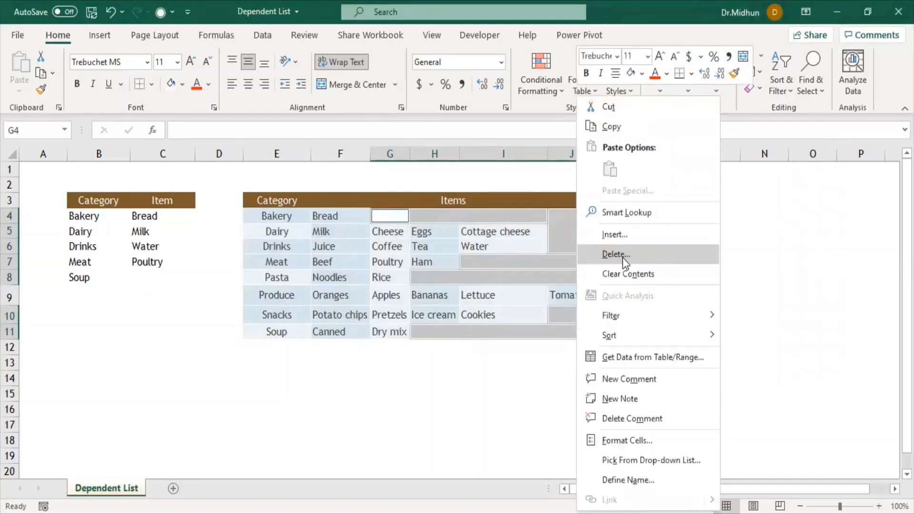
click(615, 254)
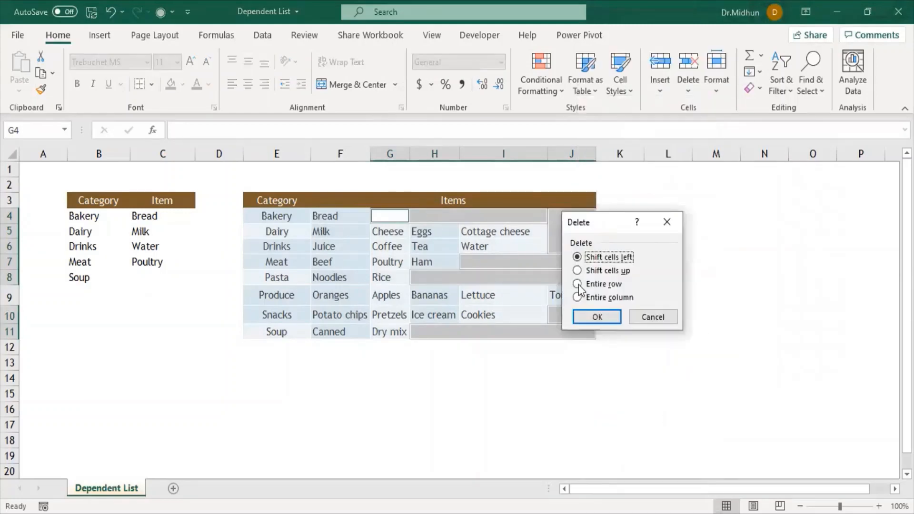
click(617, 271)
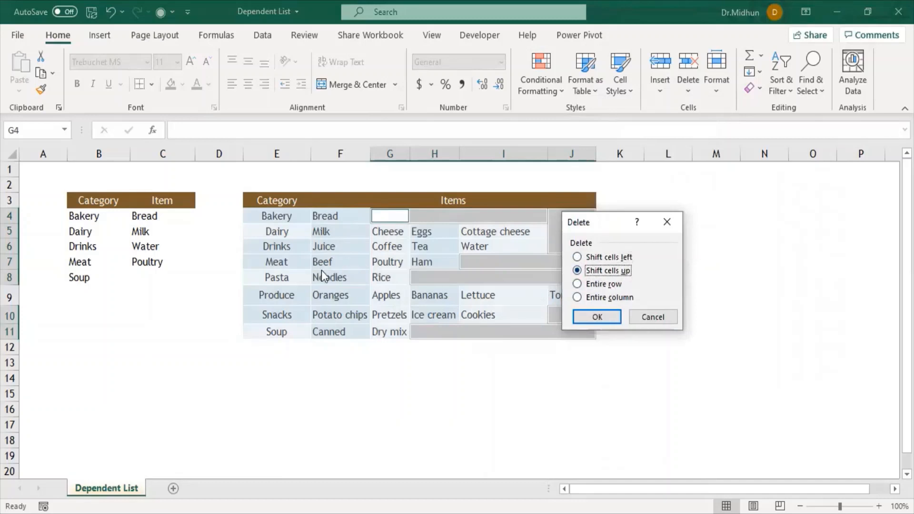
click(577, 257)
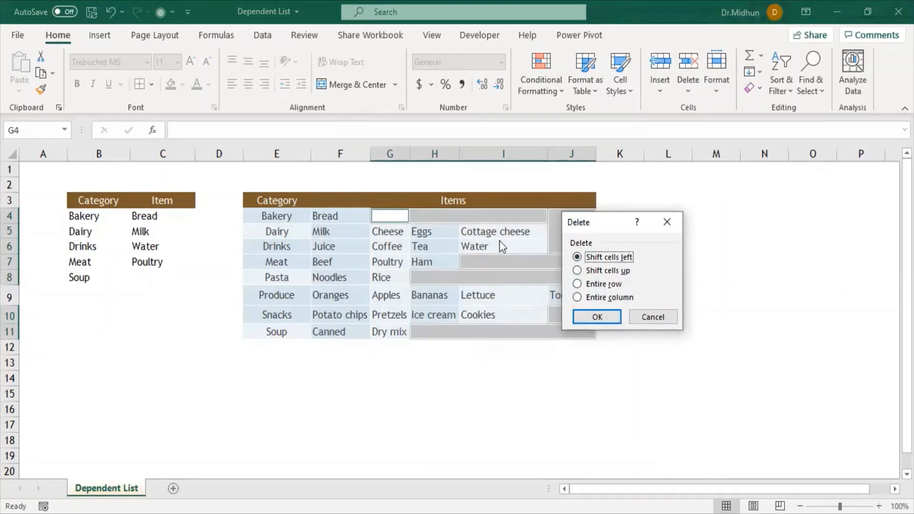
click(592, 316)
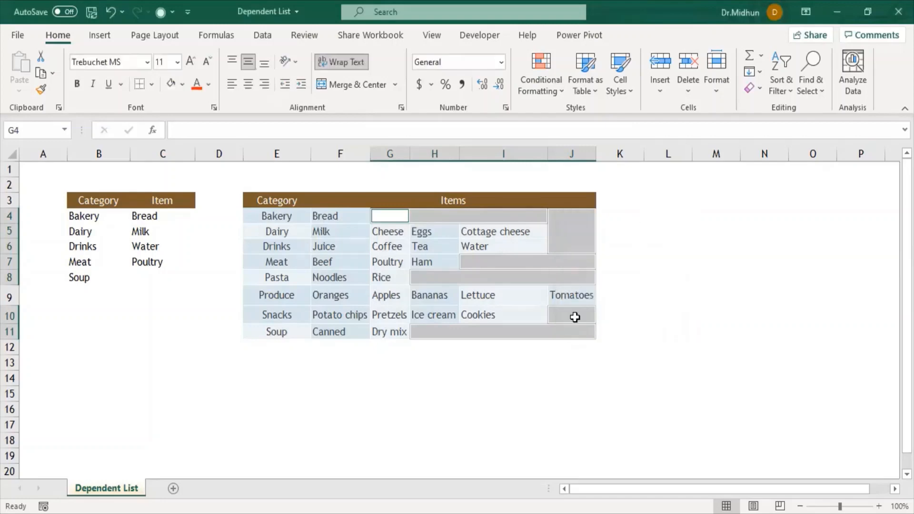
Choose Canned as the Soup item in C8 from its drop-down list.
click(147, 279)
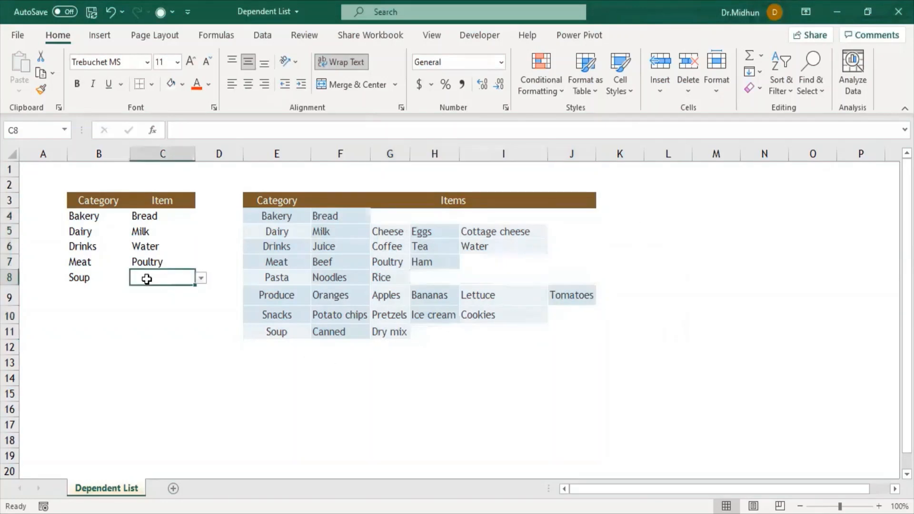
click(201, 278)
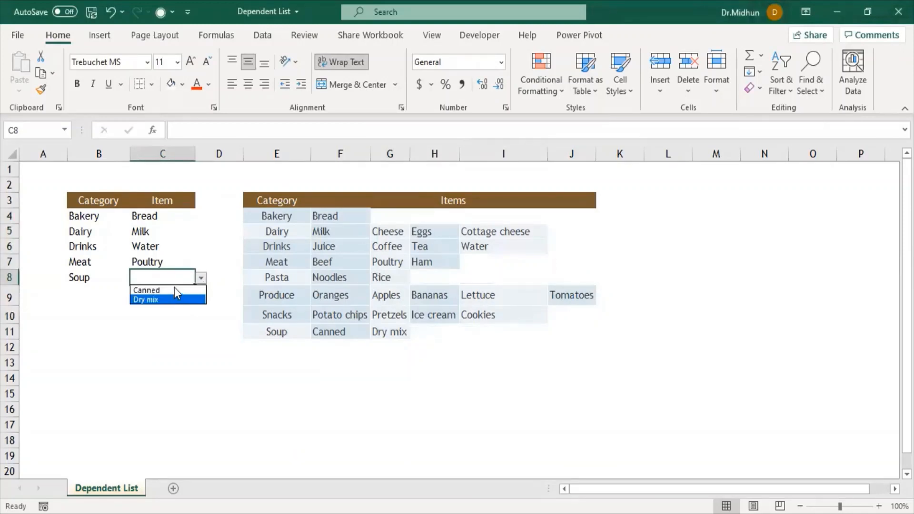
click(175, 290)
Check the Meat item drop-down list in C7 for blank entries, keep Poultry, and go to the Bakery item cell C4.
click(190, 263)
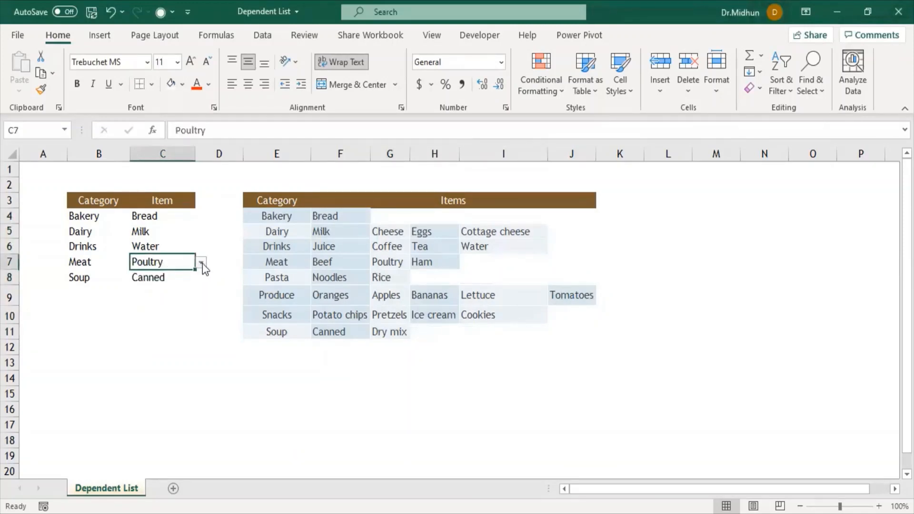
click(201, 263)
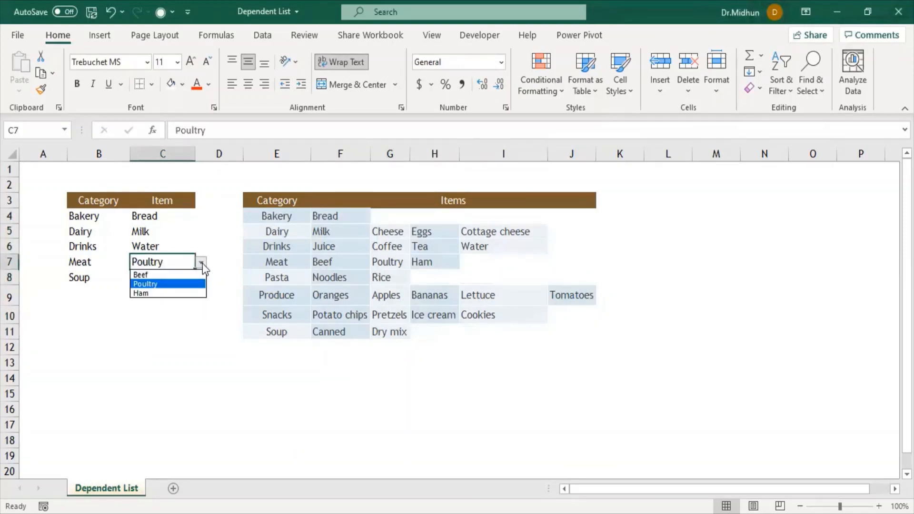
click(187, 285)
click(187, 217)
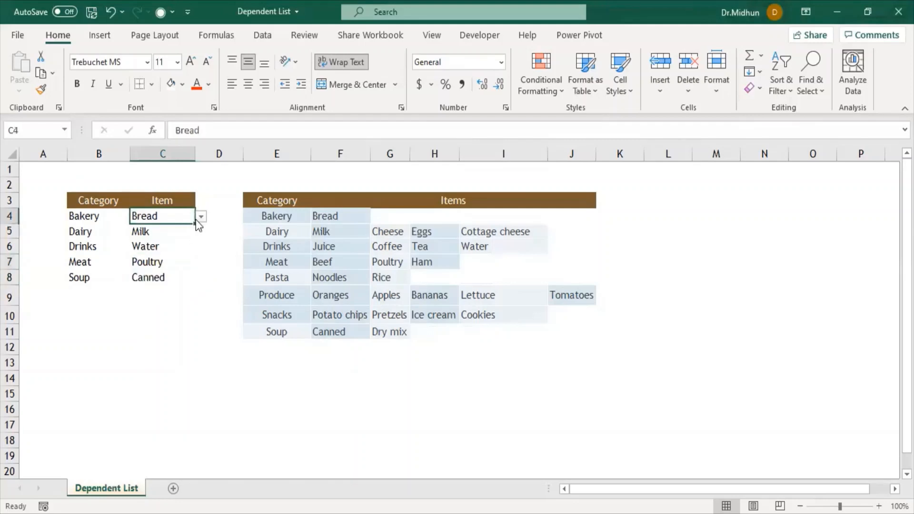